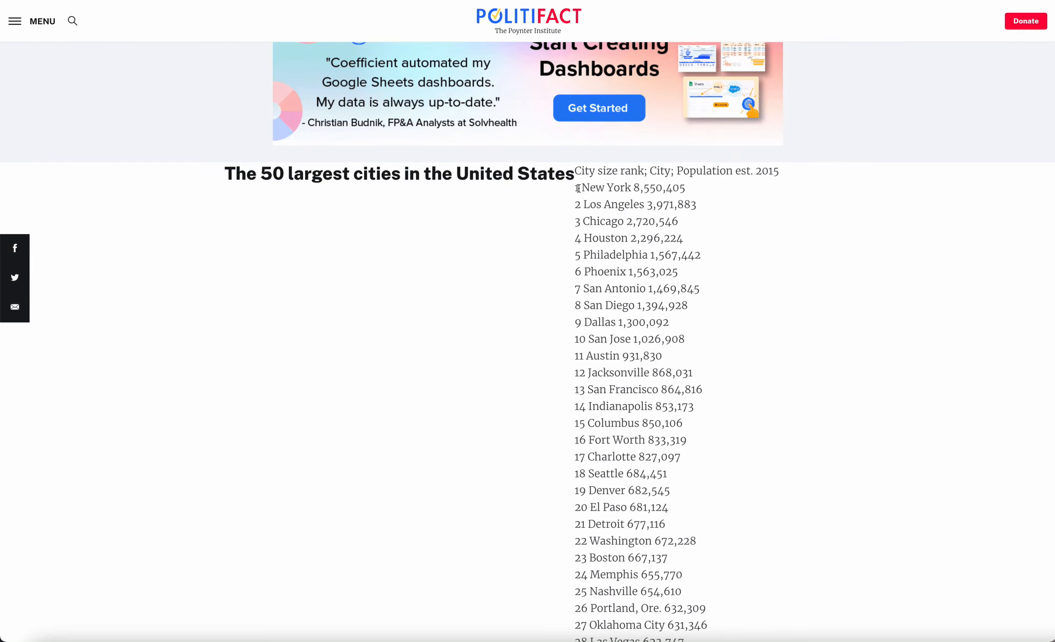
# Step: Select and copy the full ranked list of 50 cities on the PolitiFact page, from New York through Arlington, Texas
pyautogui.moveTo(574, 187); pyautogui.dragTo(688, 194)
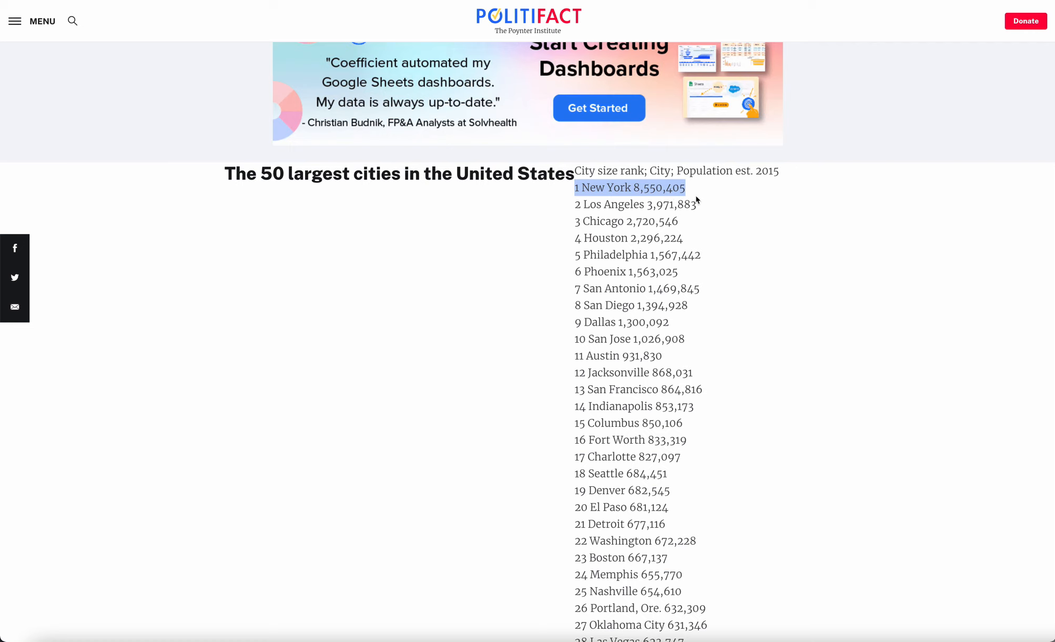
pyautogui.scroll(-3, 738, 365)
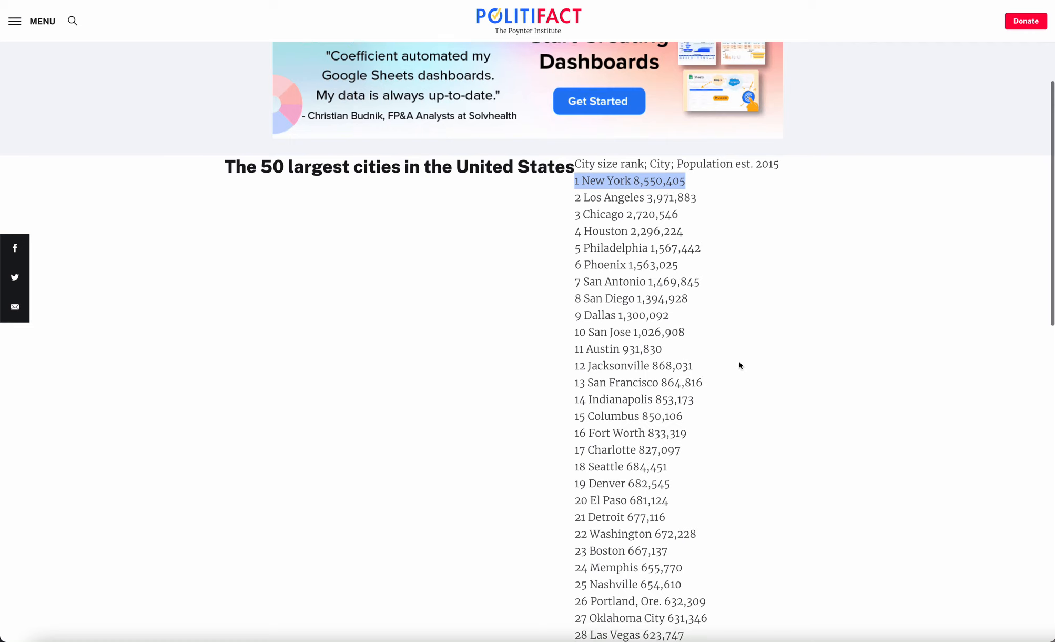
pyautogui.scroll(-6, 752, 378)
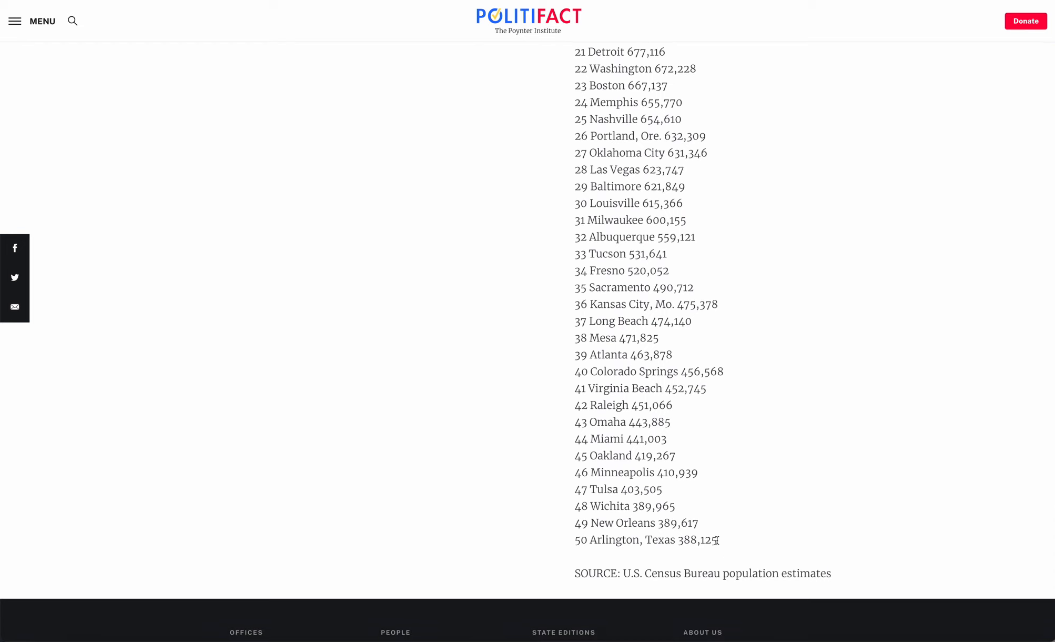
pyautogui.keyDown('shift'); pyautogui.click(717, 541); pyautogui.keyUp('shift')
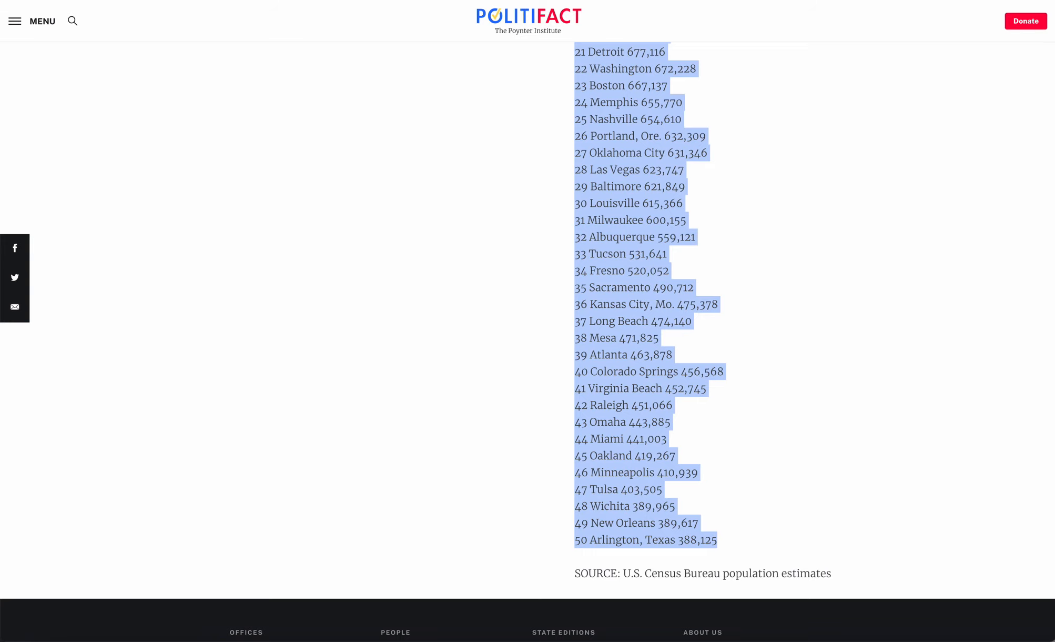
# Step: Switch to the Calculate Shipping Costs spreadsheet, paste the city list into column A and fit the column width to the text
pyautogui.click(903, 1)
pyautogui.hotkey('ctrl', 'v')
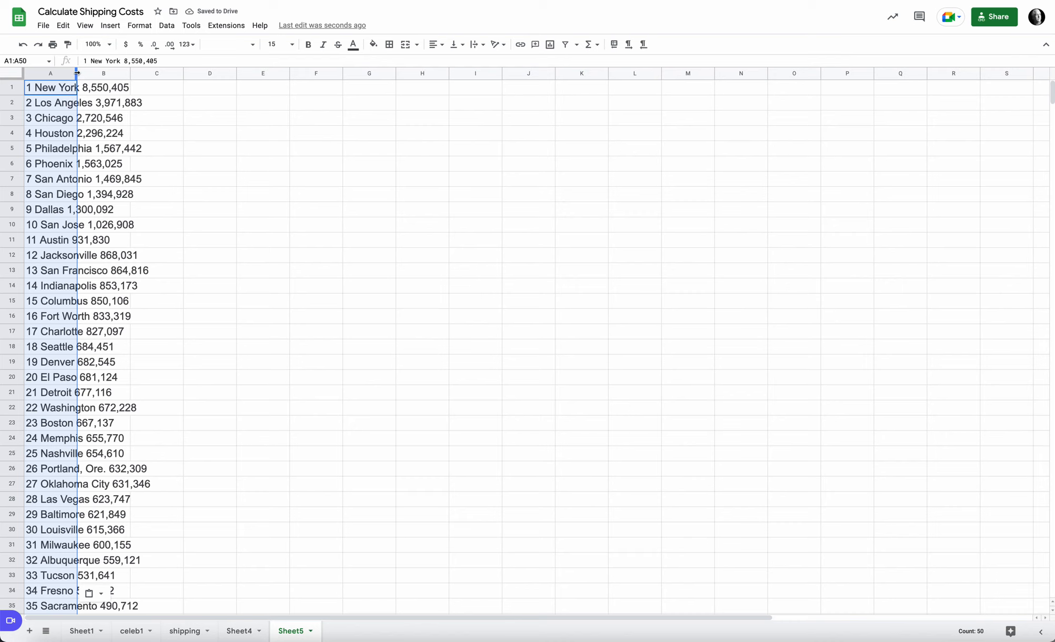
pyautogui.doubleClick(76, 73)
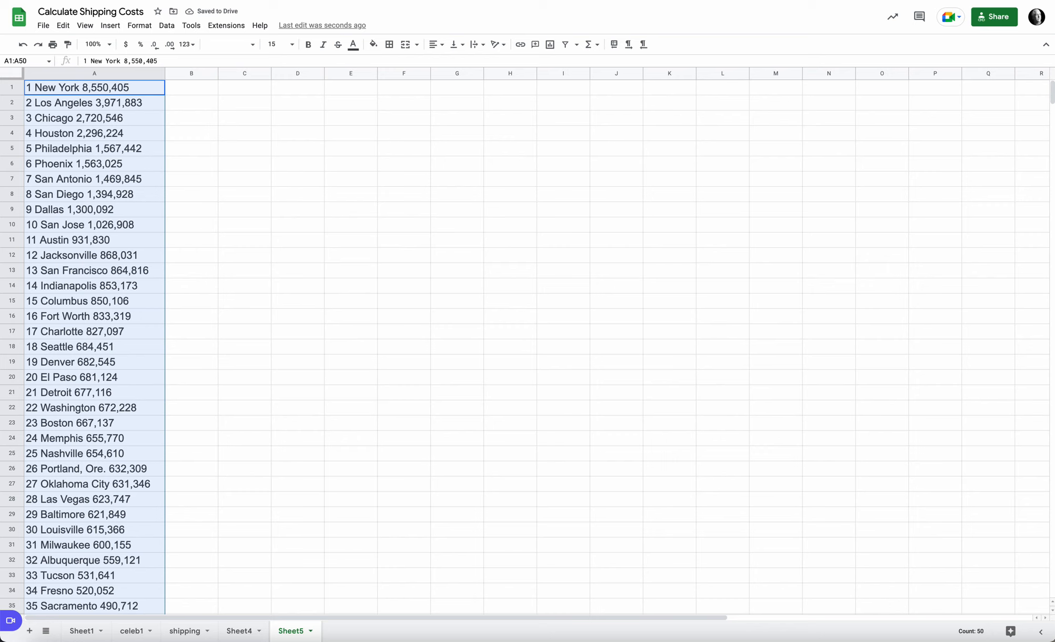
# Step: Enter =REGEXREPLACE(A1,"[^[:alpha:] ]", "") in B1 and accept the suggested autofill for the rest of column B
pyautogui.click(214, 89)
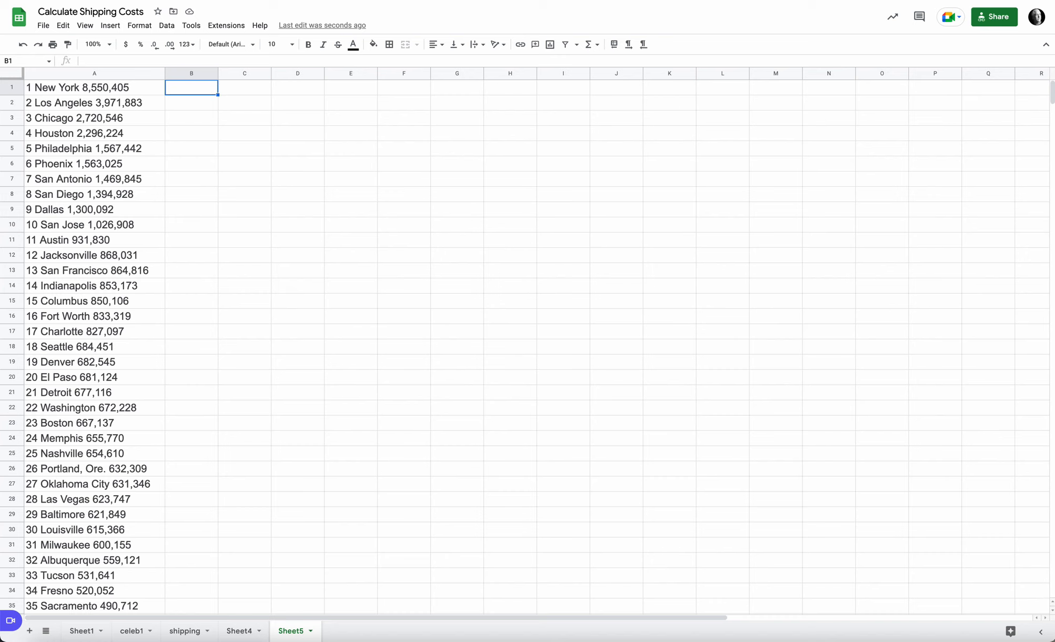
pyautogui.write('=rege')
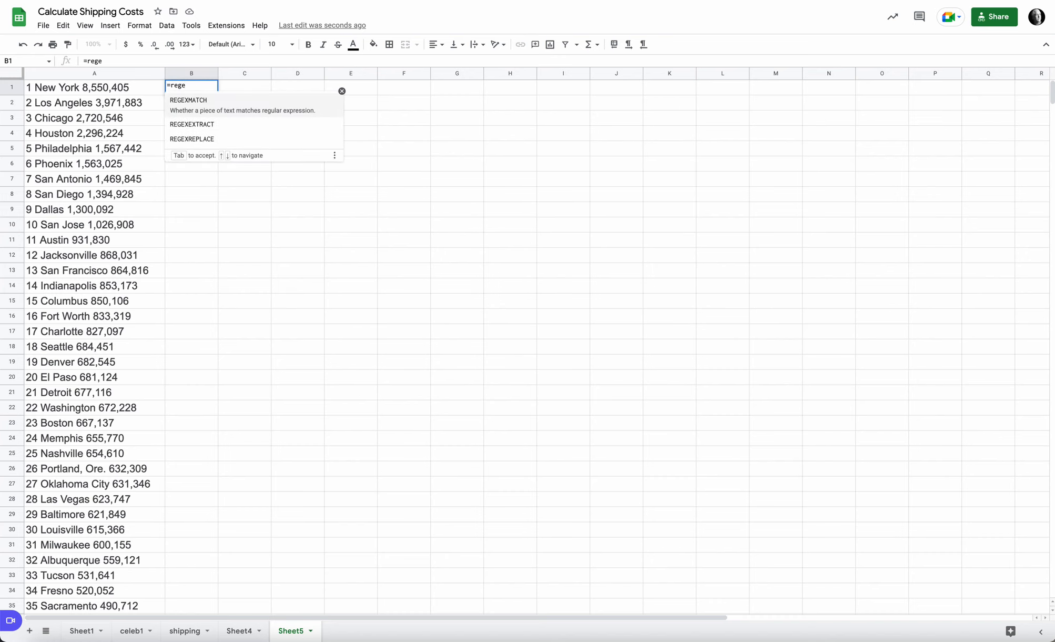
pyautogui.click(221, 139)
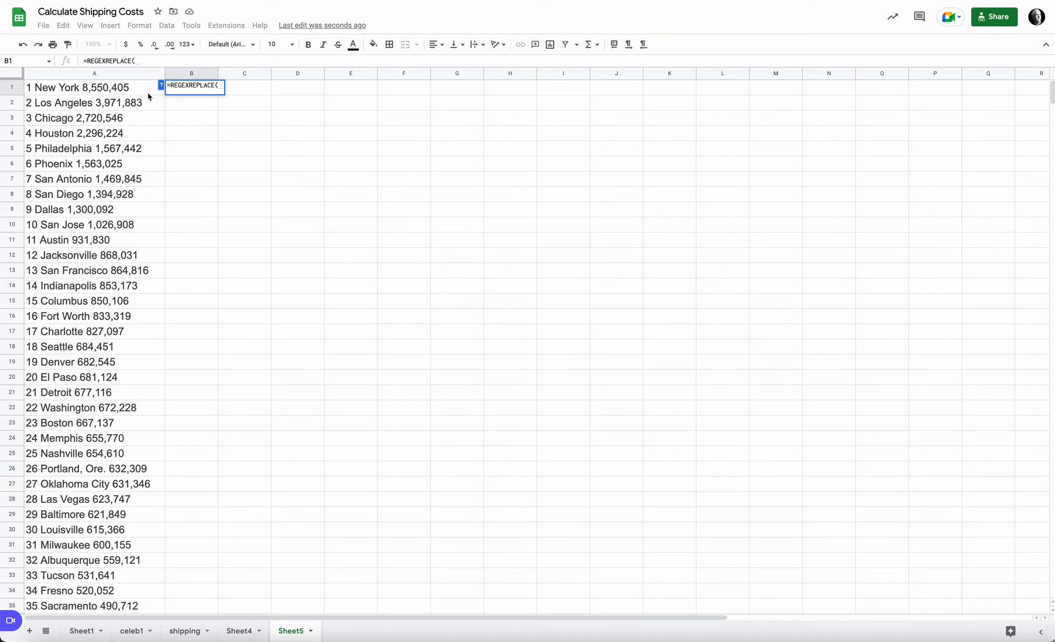
pyautogui.click(129, 91)
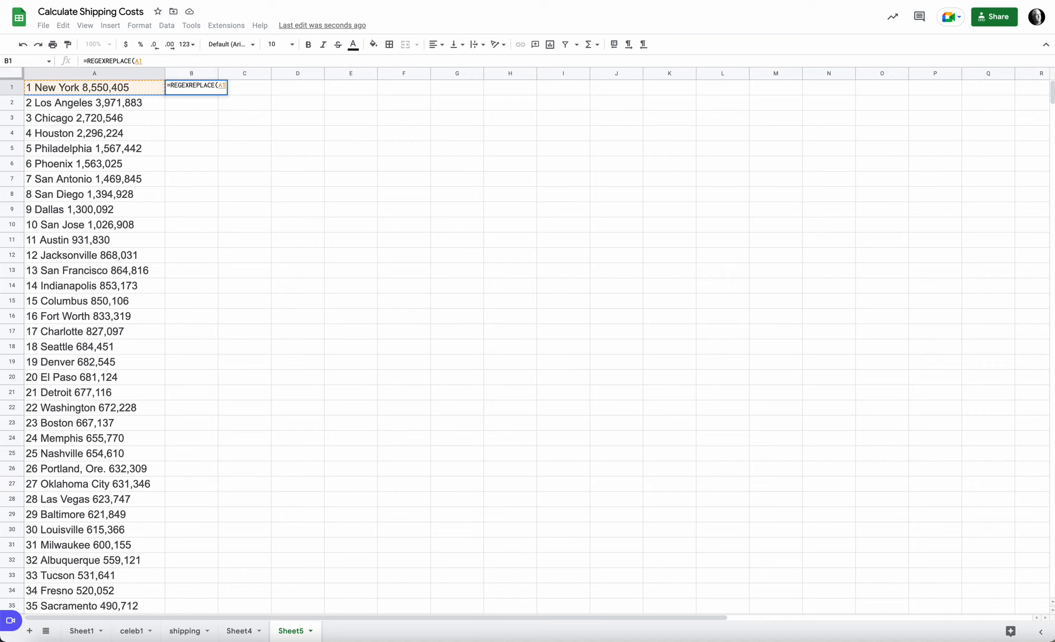
pyautogui.write(',')
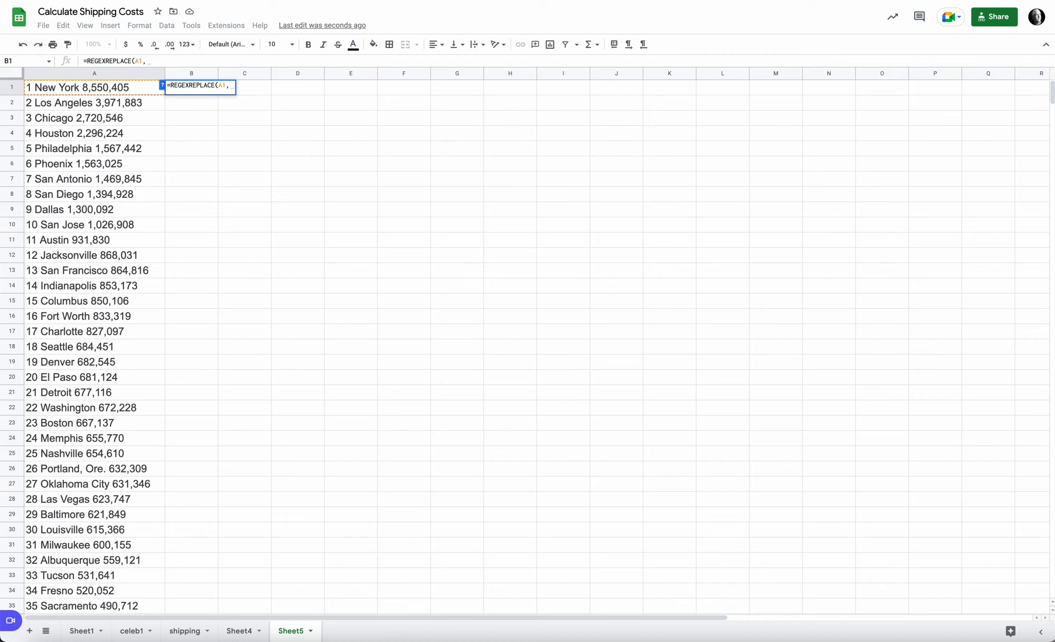
pyautogui.click(156, 61)
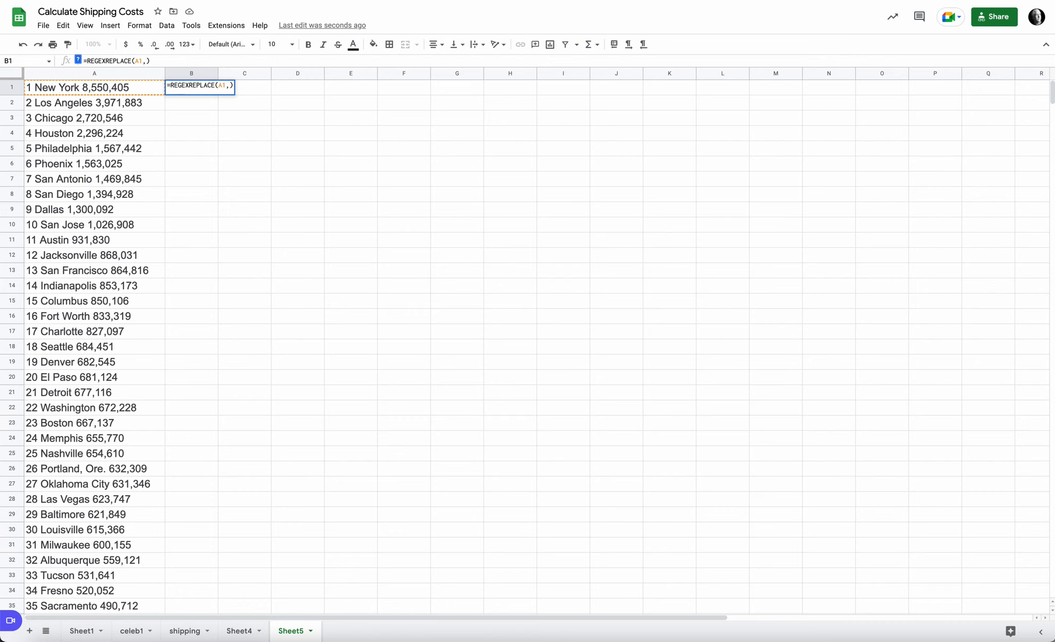
pyautogui.click(230, 87)
pyautogui.write('"[^[:alpha:] ]", ""')
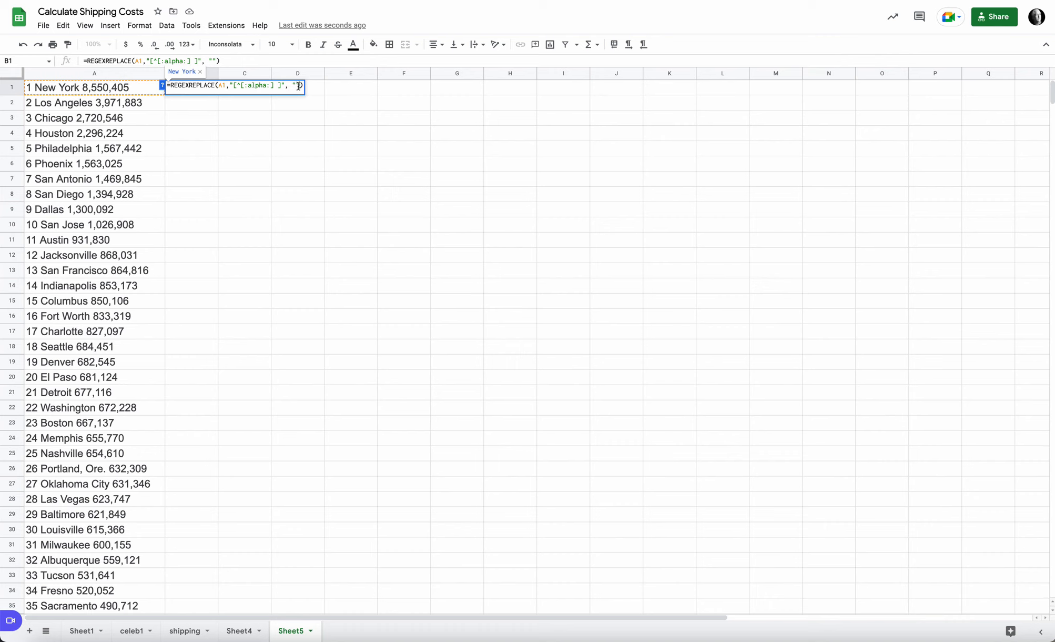
pyautogui.press('Return')
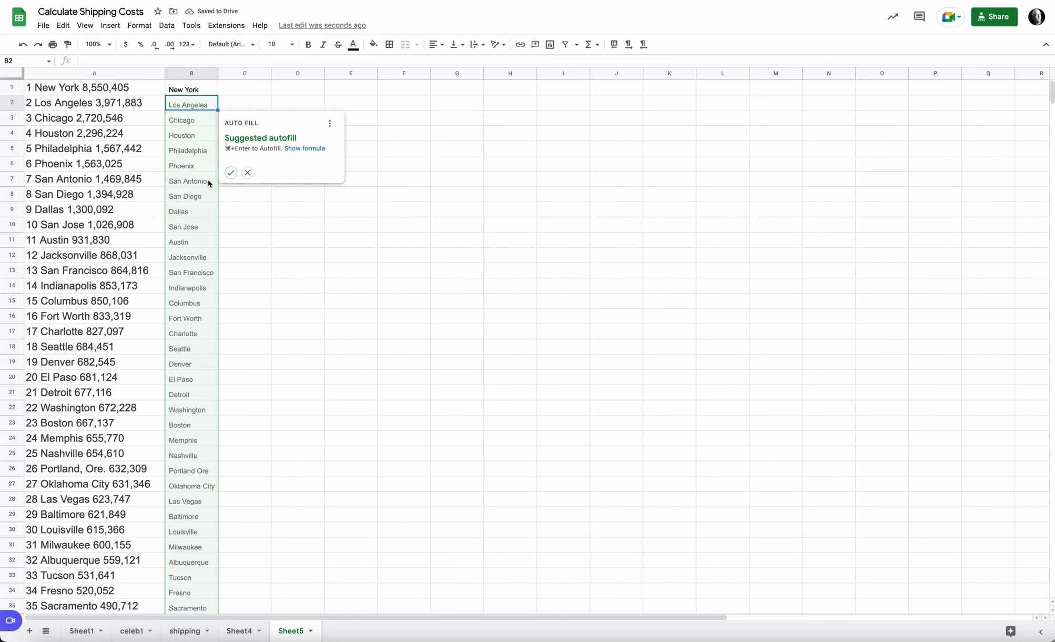
pyautogui.click(230, 174)
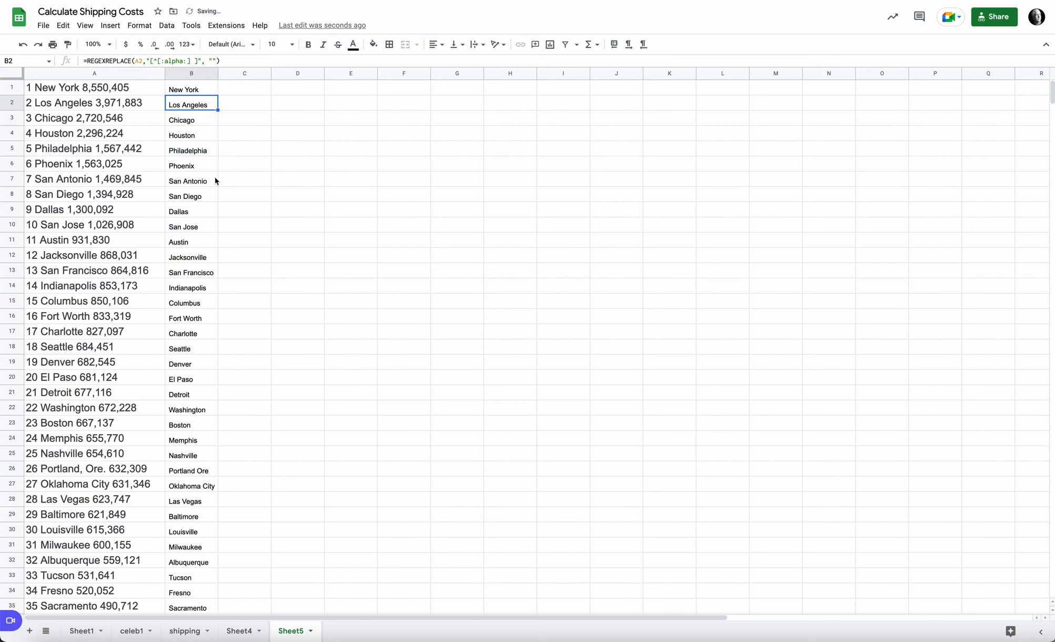
# Step: Set the font size of the extracted city names in column B to 11
pyautogui.click(195, 72)
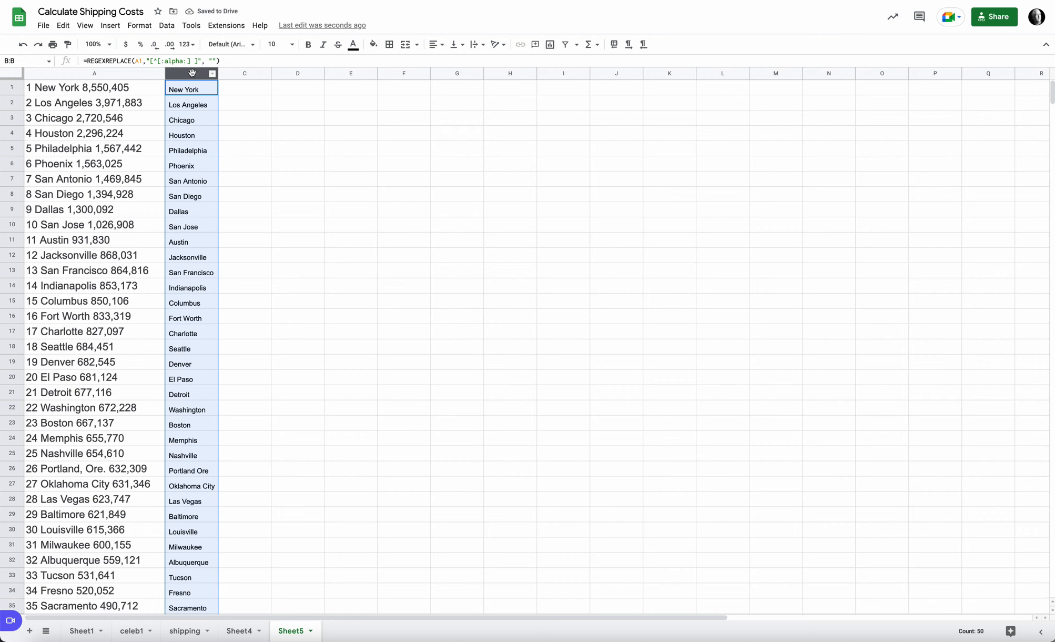
pyautogui.click(222, 98)
pyautogui.click(200, 75)
pyautogui.click(223, 92)
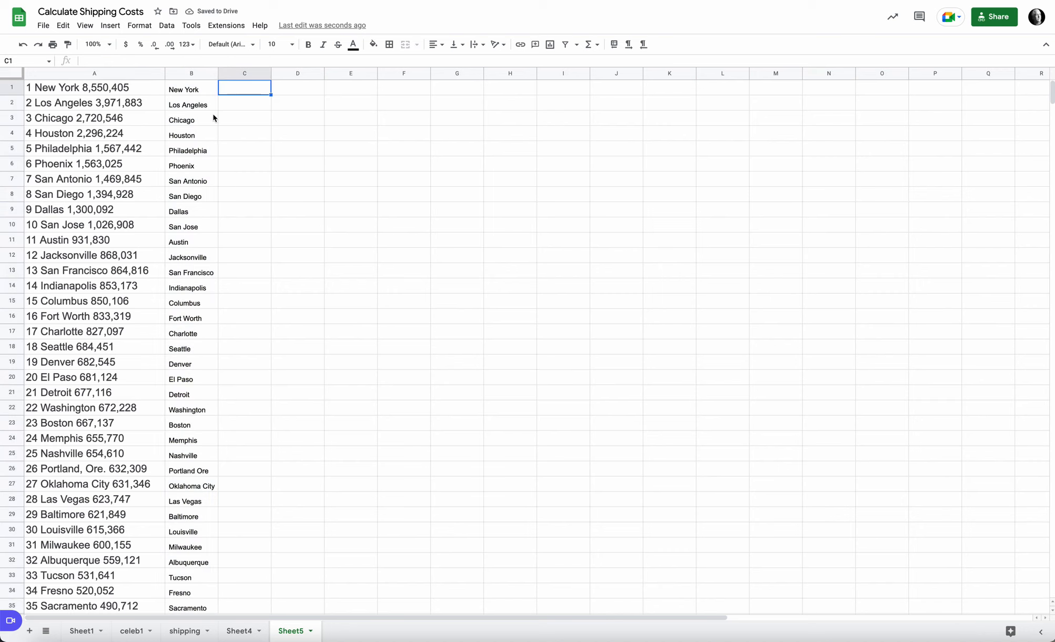
pyautogui.click(192, 94)
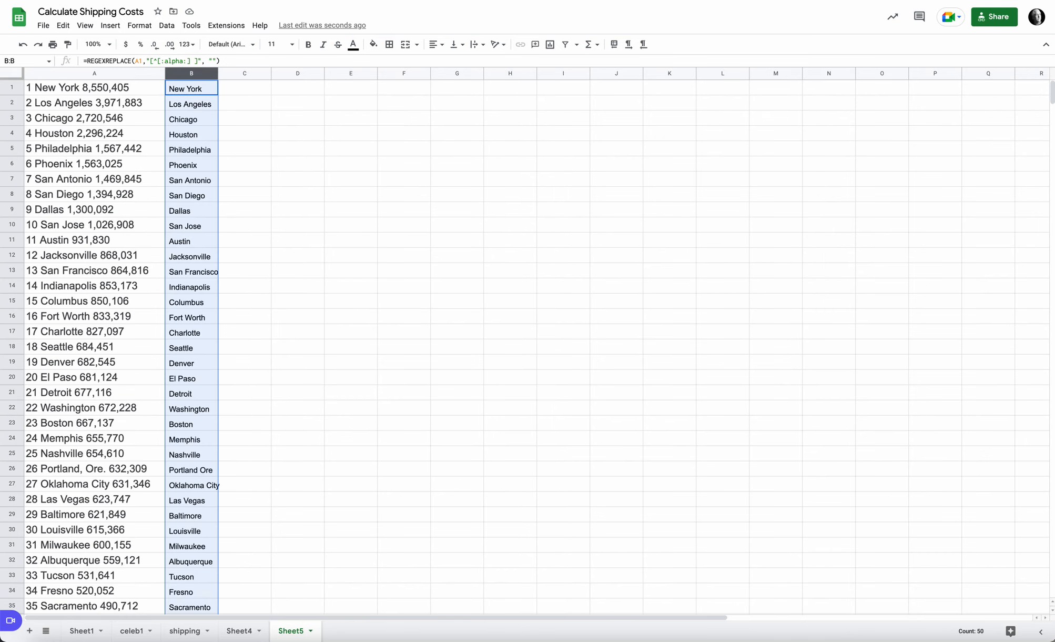
pyautogui.click(188, 105)
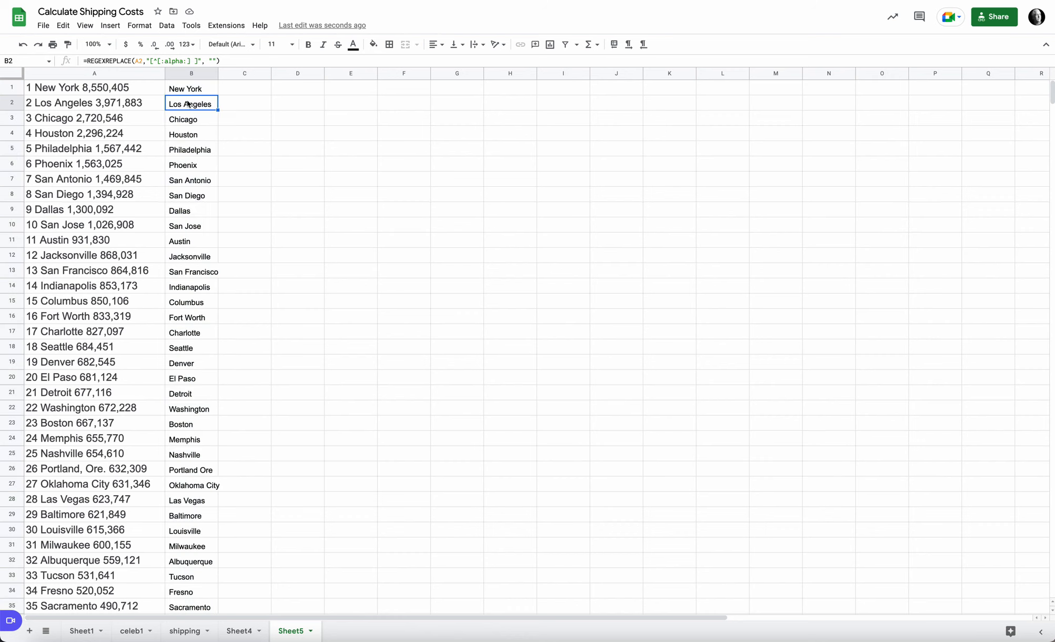
# Step: Copy column B and paste it back over itself as values only, replacing the formulas with plain city names
pyautogui.click(192, 94)
pyautogui.click(193, 74)
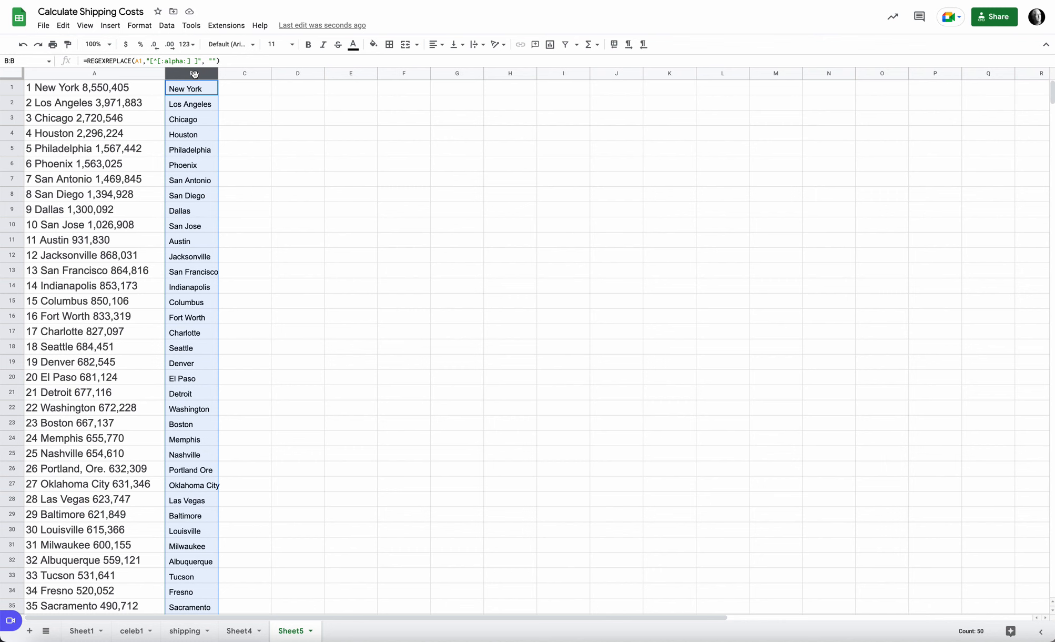
pyautogui.hotkey('ctrl', 'shift', 'i')
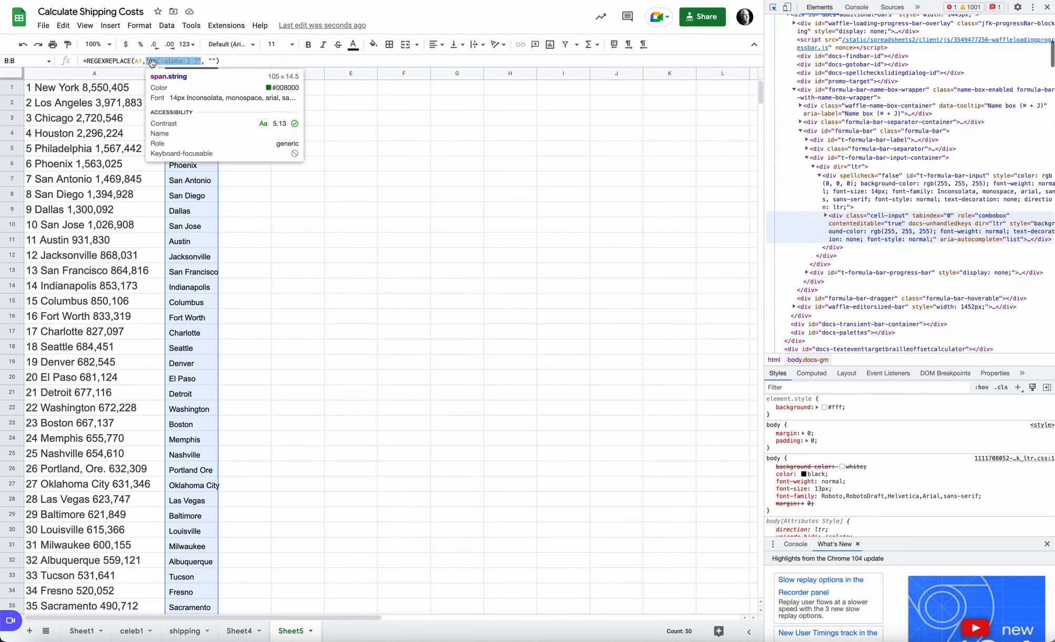
pyautogui.click(1048, 8)
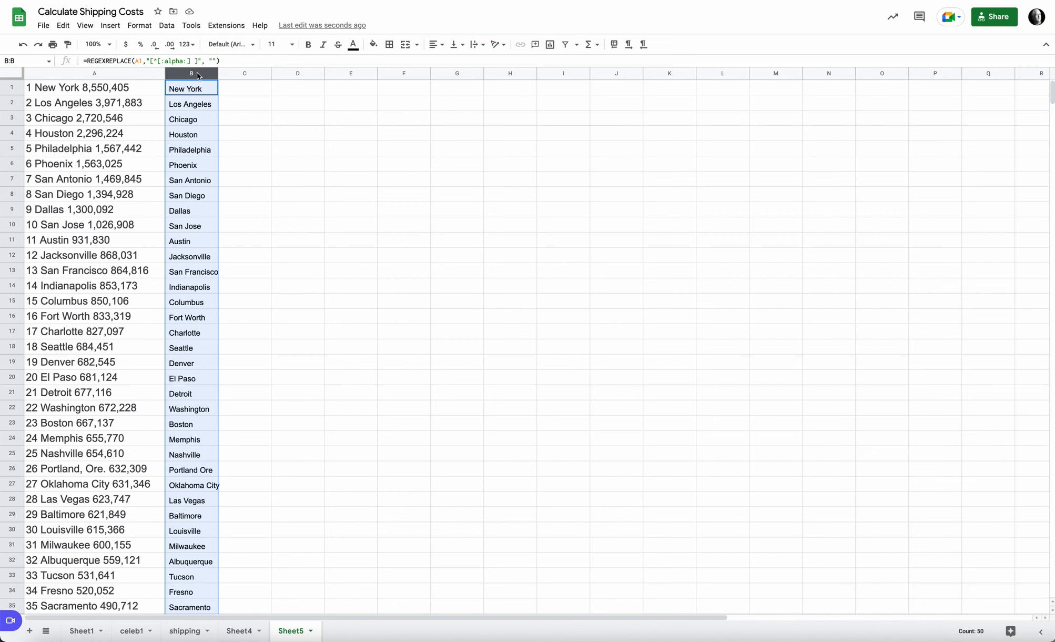
pyautogui.hotkey('ctrl', 'c')
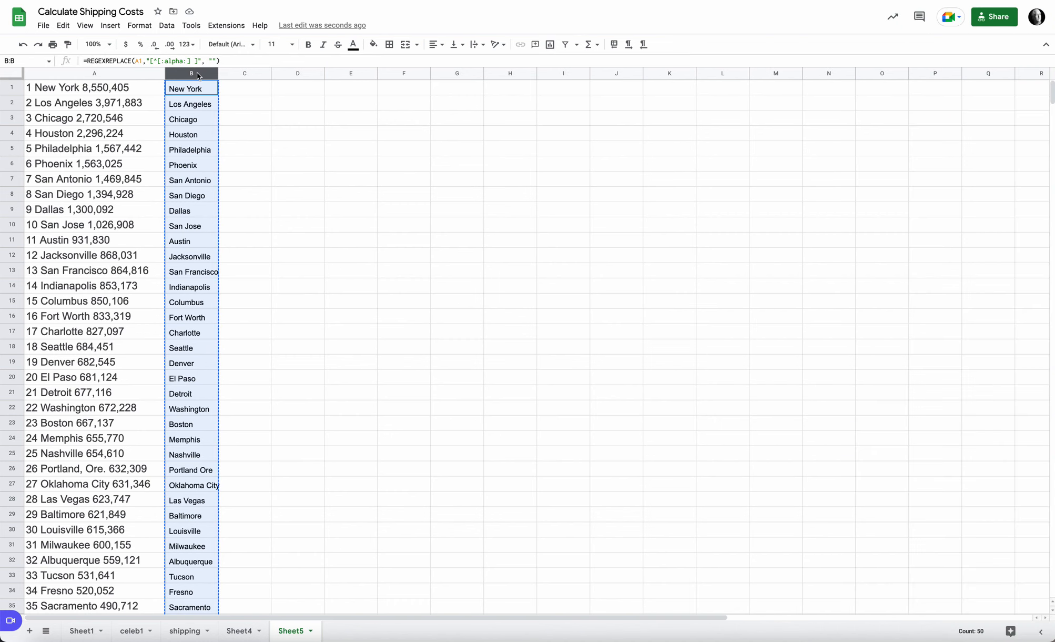
pyautogui.hotkey('ctrl', 'shift', 'v')
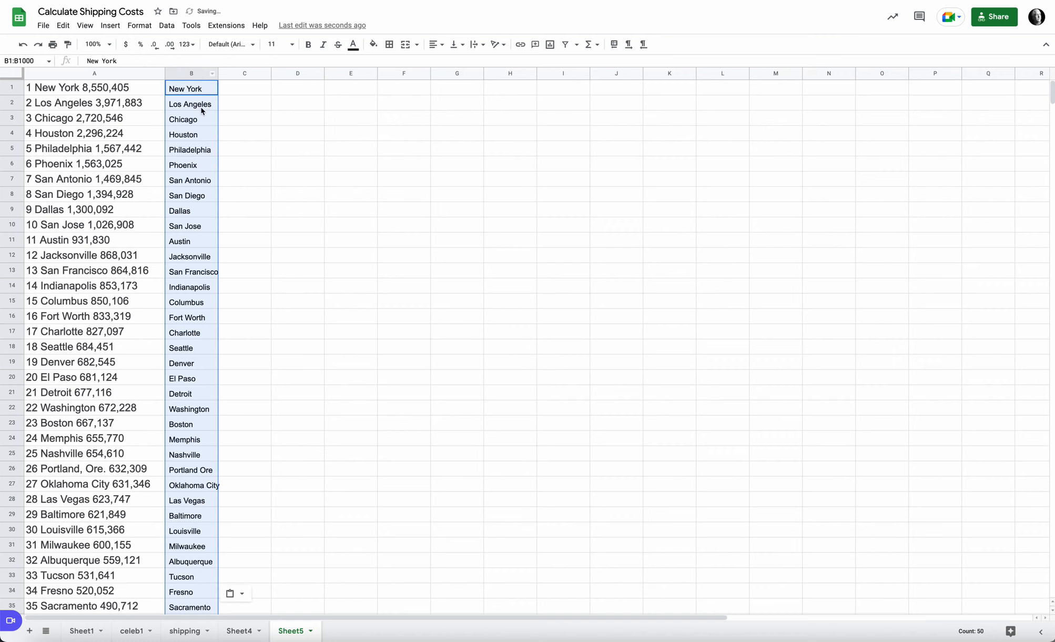
pyautogui.click(200, 106)
pyautogui.click(195, 90)
pyautogui.click(195, 105)
pyautogui.press('Down')
pyautogui.press('Down')
pyautogui.press('Down')
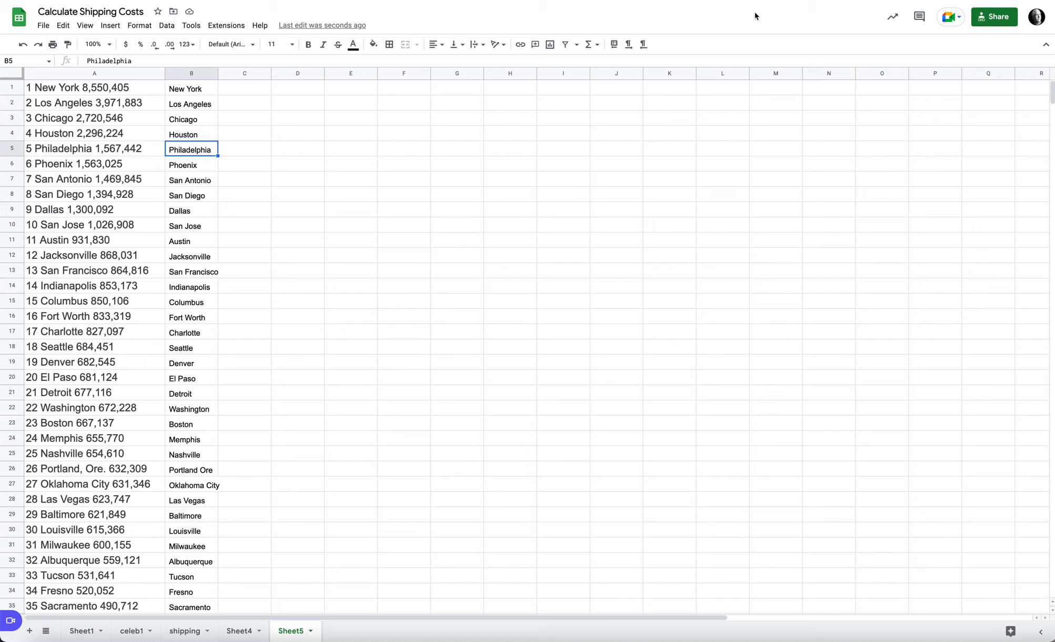
# Step: Switch to the Google results for the 50 largest US cities, open the Infoplease result and copy its page address
pyautogui.click(963, 0)
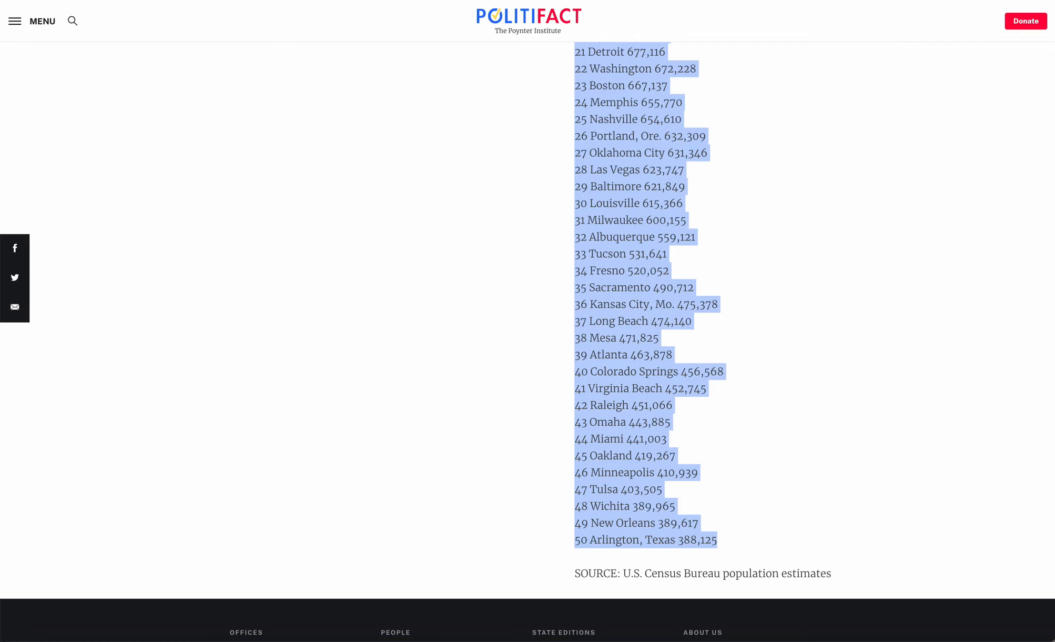
pyautogui.click(15, 0)
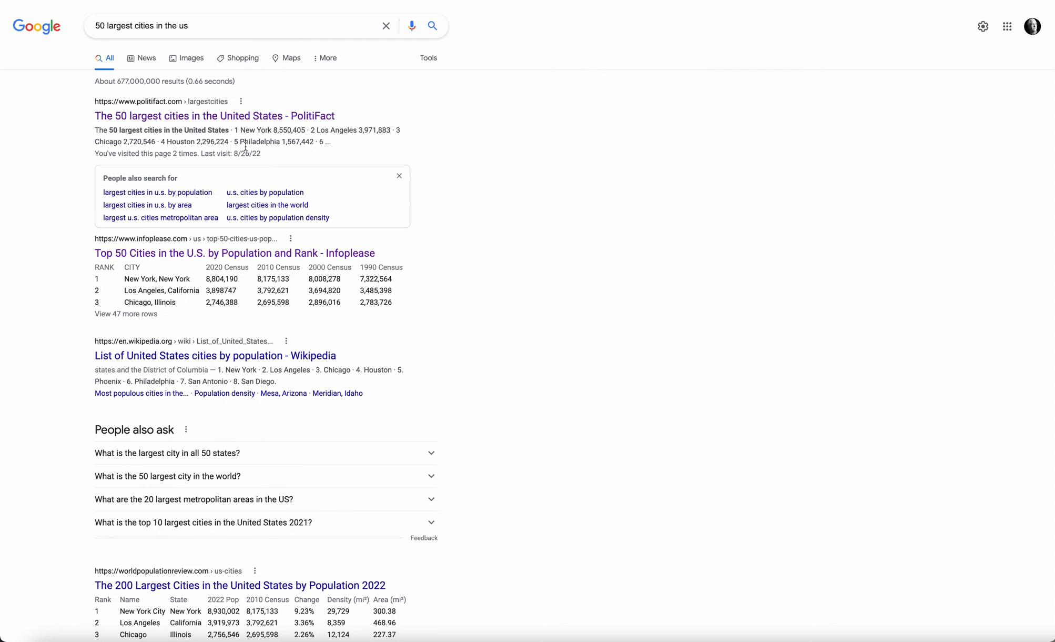
pyautogui.click(287, 269)
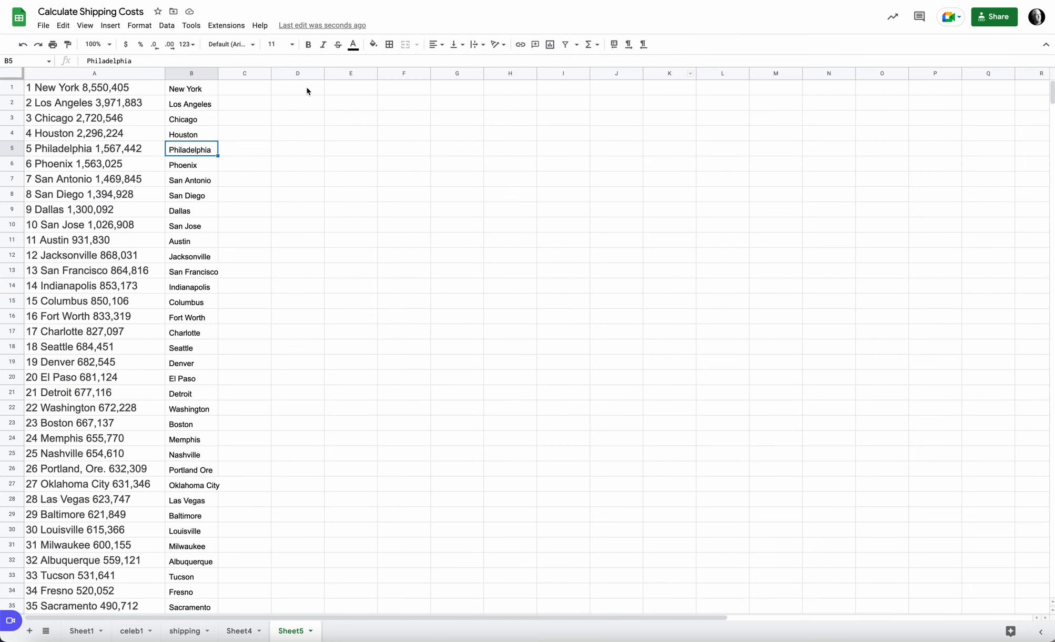
pyautogui.click(307, 90)
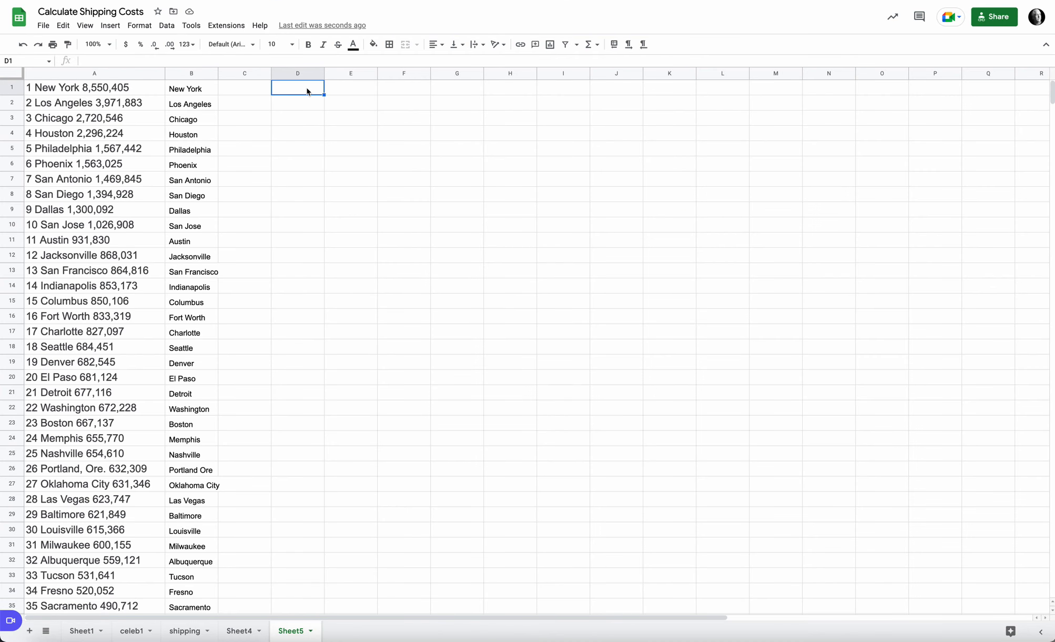
pyautogui.write('=impo')
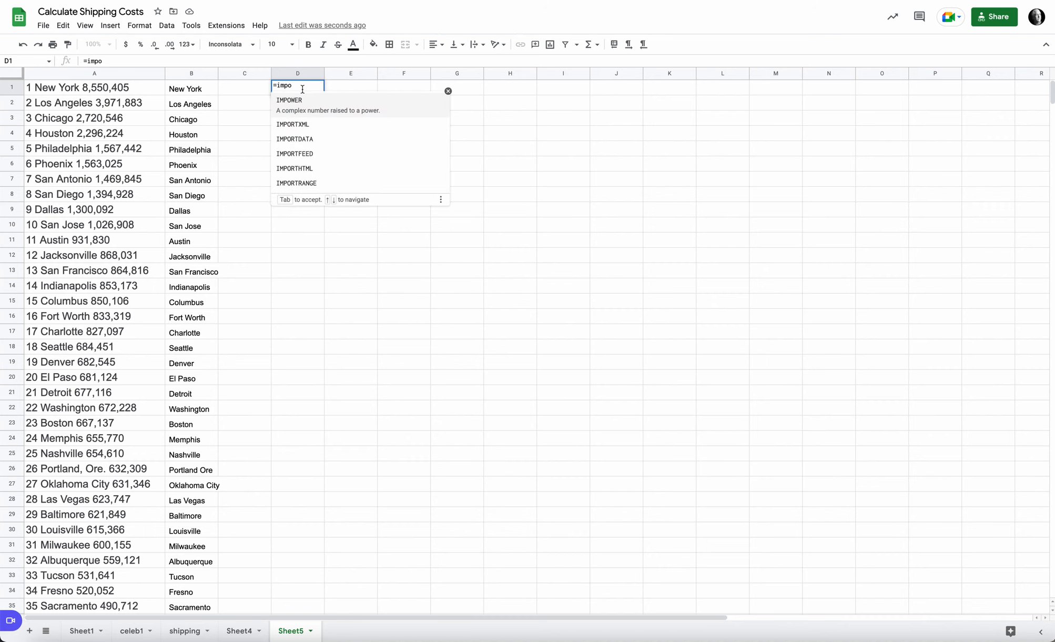
pyautogui.click(316, 160)
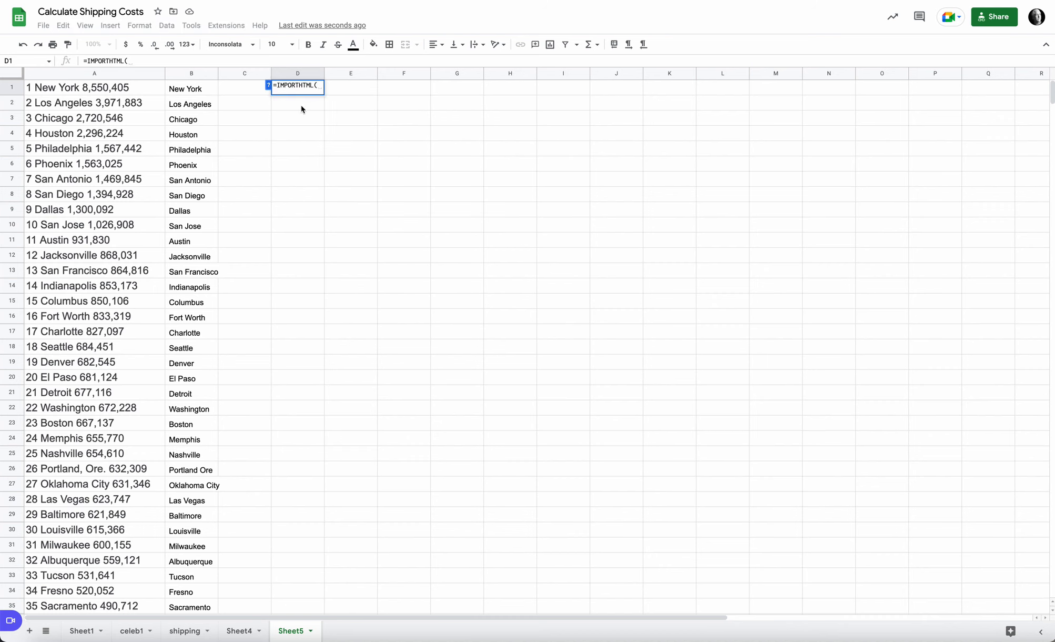
pyautogui.write('"')
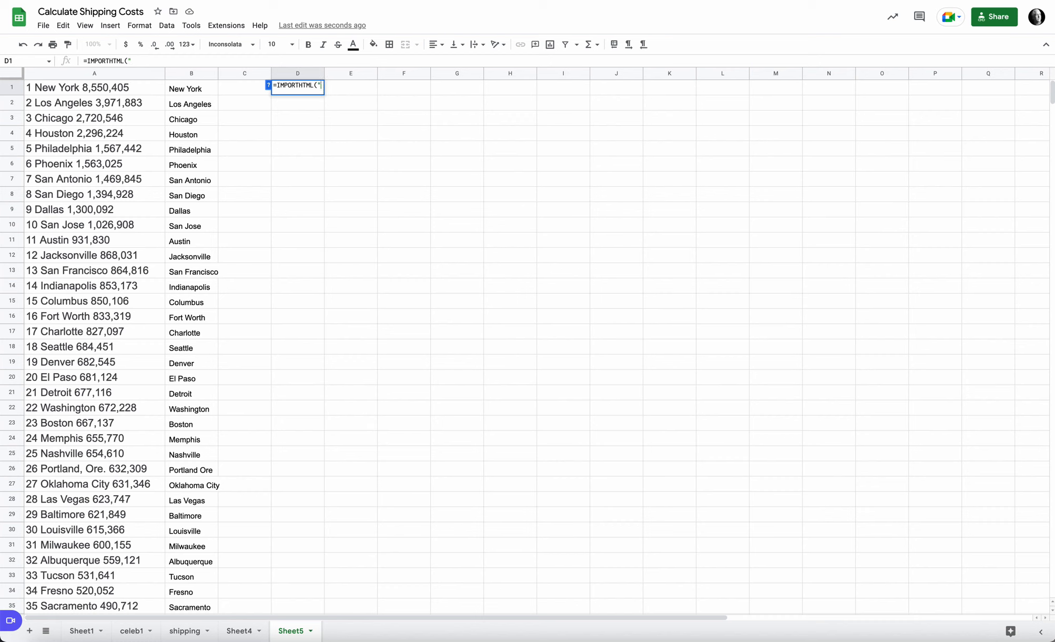
pyautogui.hotkey('ctrl', 'v')
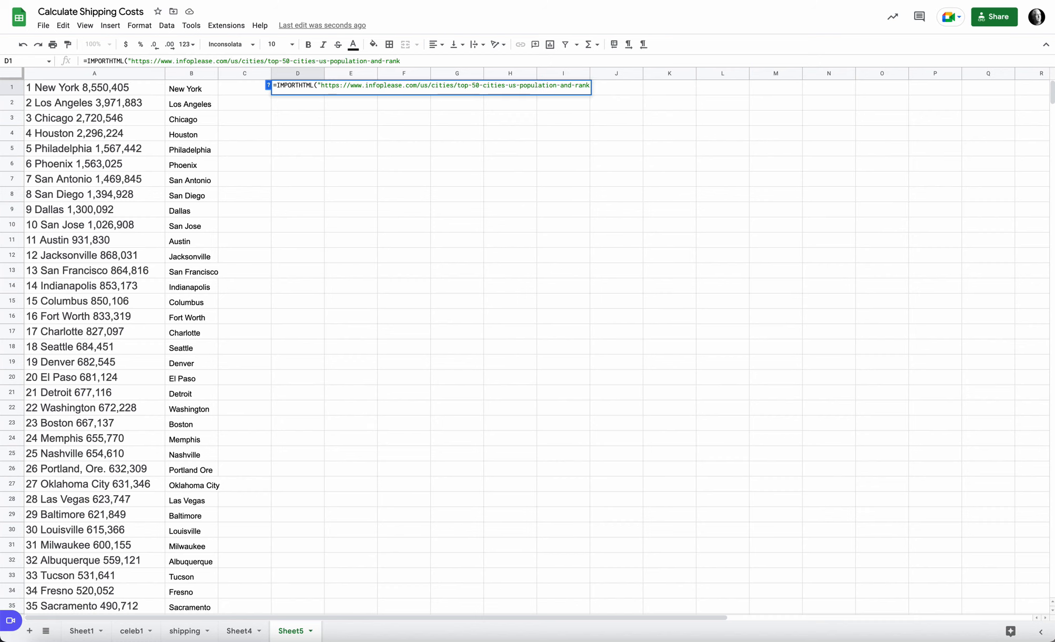
pyautogui.write('", "tab')
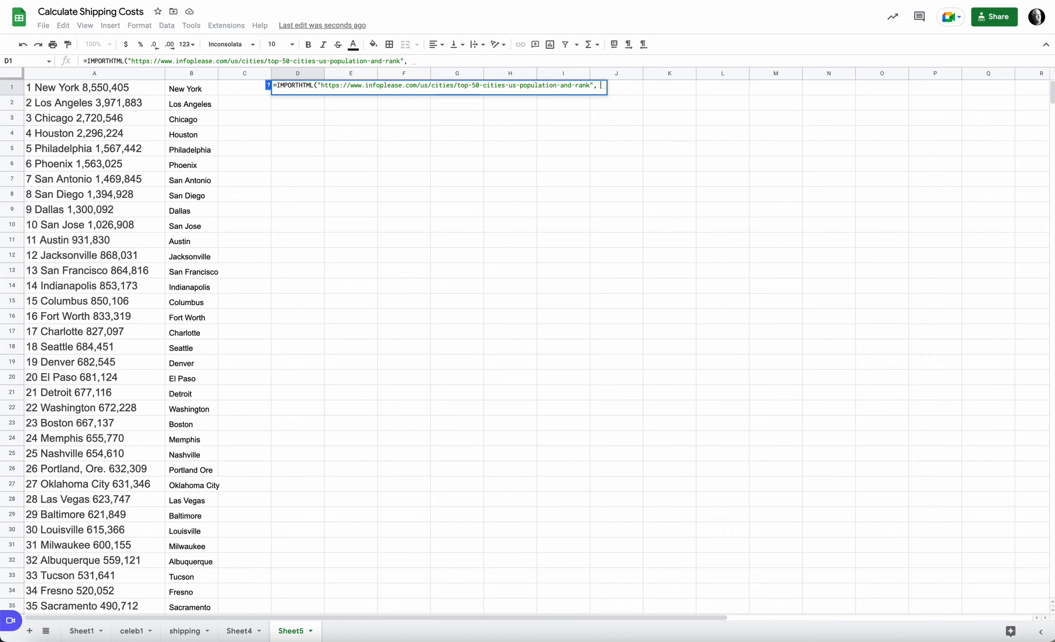
pyautogui.write('le')
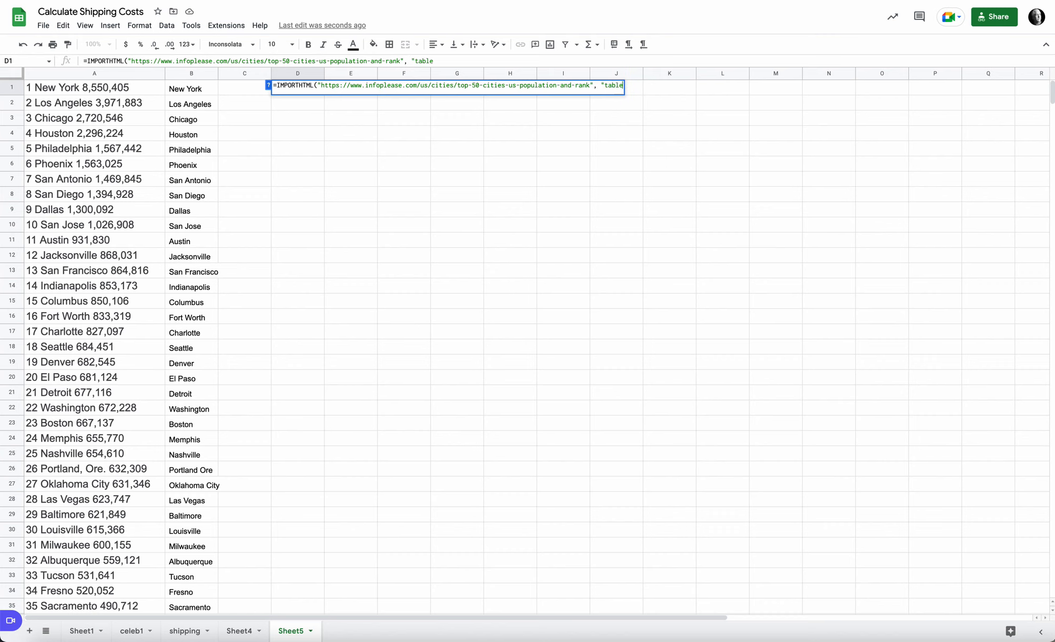
pyautogui.write('"')
pyautogui.write(', ')
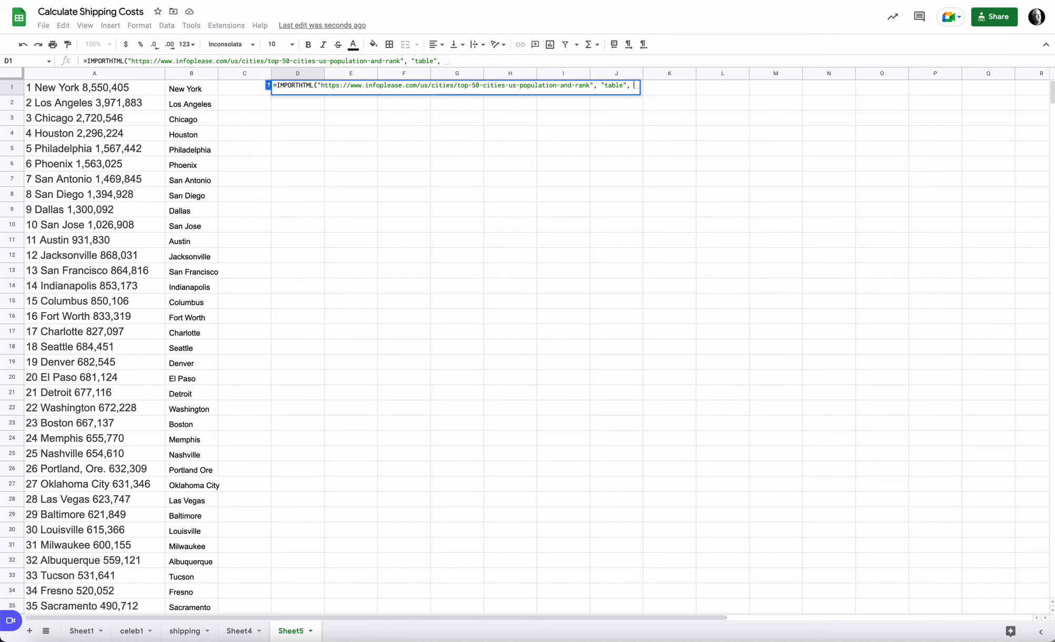
pyautogui.write('1)')
pyautogui.press('Return')
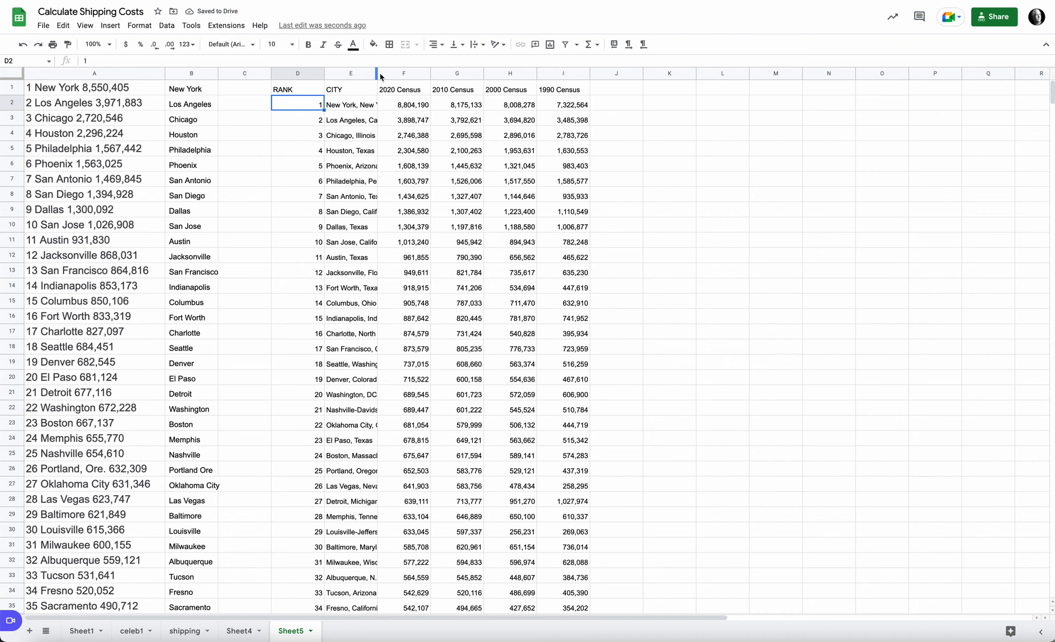
pyautogui.moveTo(376, 74); pyautogui.dragTo(411, 84)
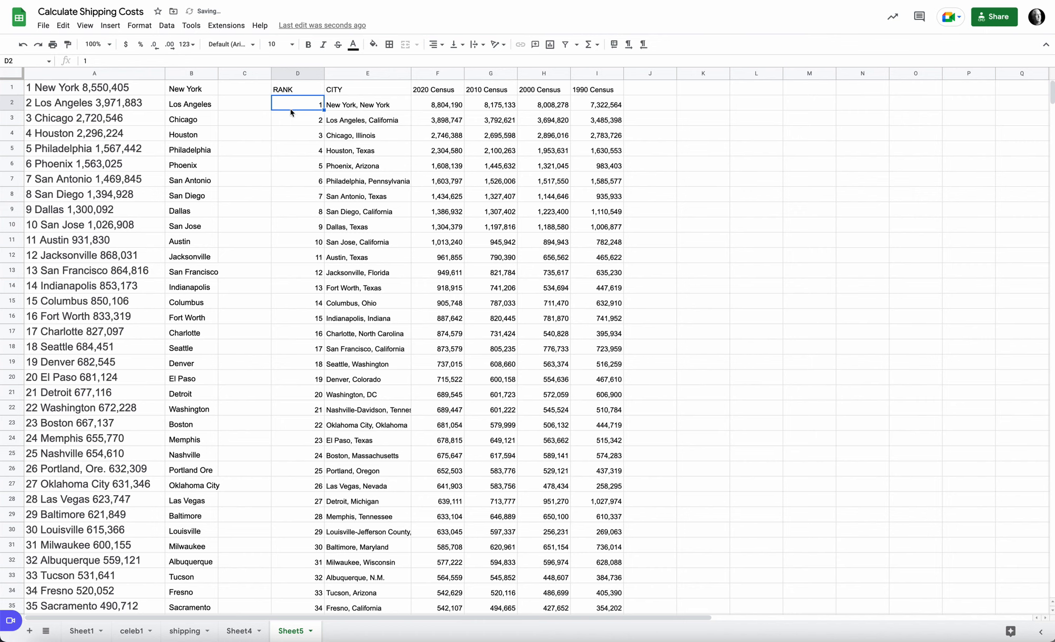
pyautogui.click(311, 93)
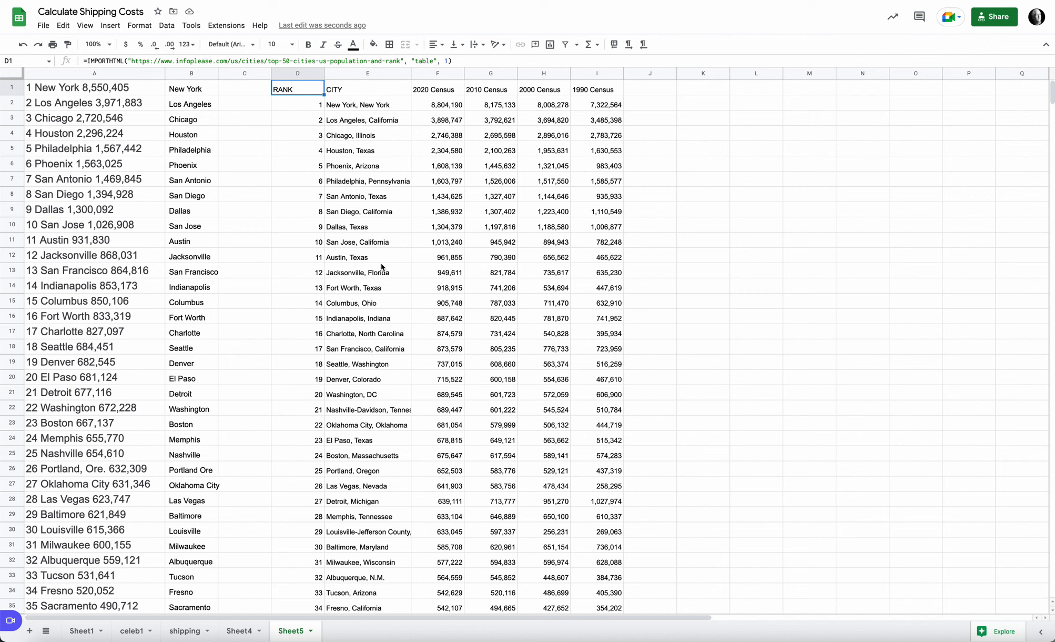
# Step: Copy the imported CITY column and paste it into column K starting at K1
pyautogui.click(364, 71)
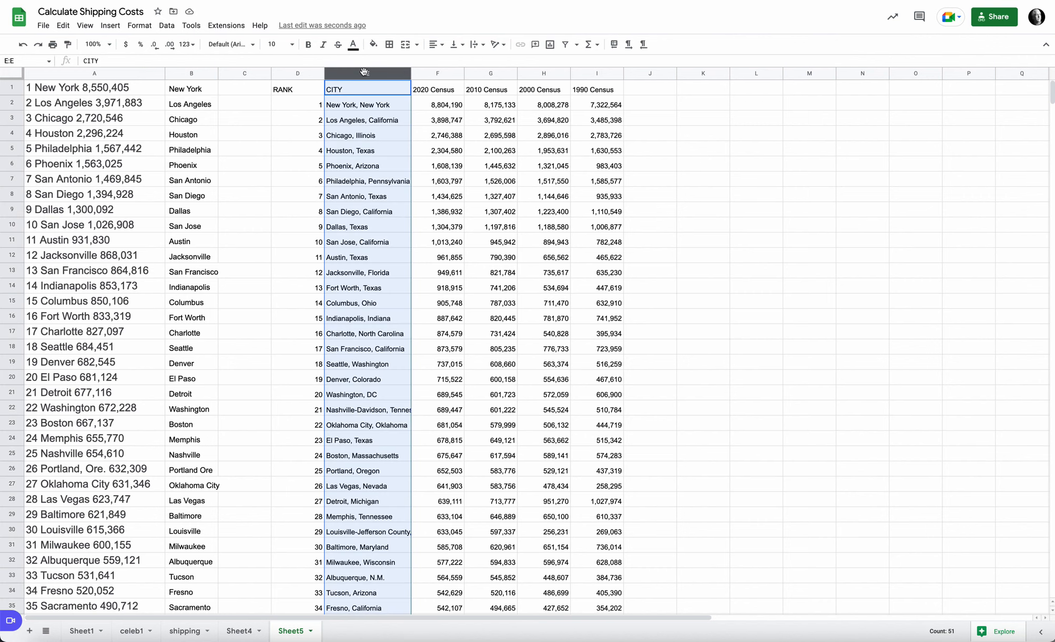
pyautogui.hotkey('ctrl', 'c')
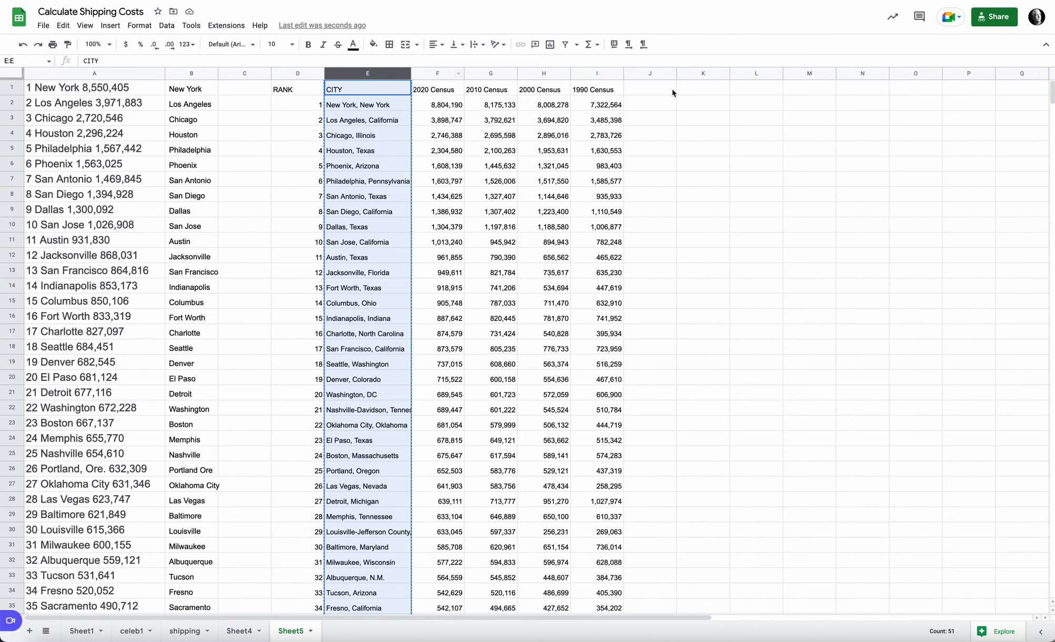
pyautogui.click(692, 91)
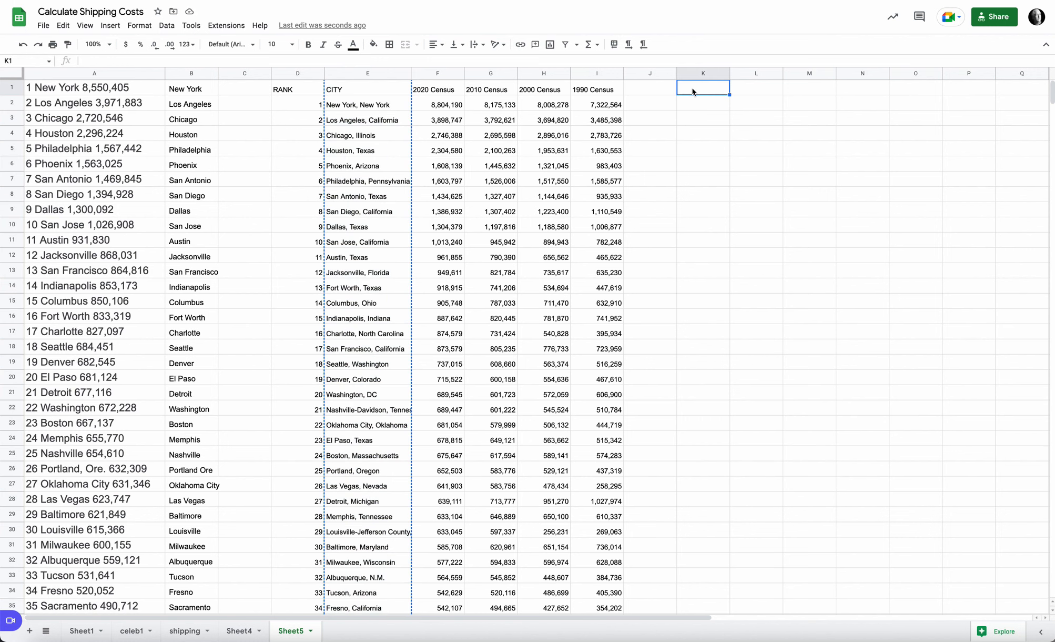
pyautogui.hotkey('ctrl', 'v')
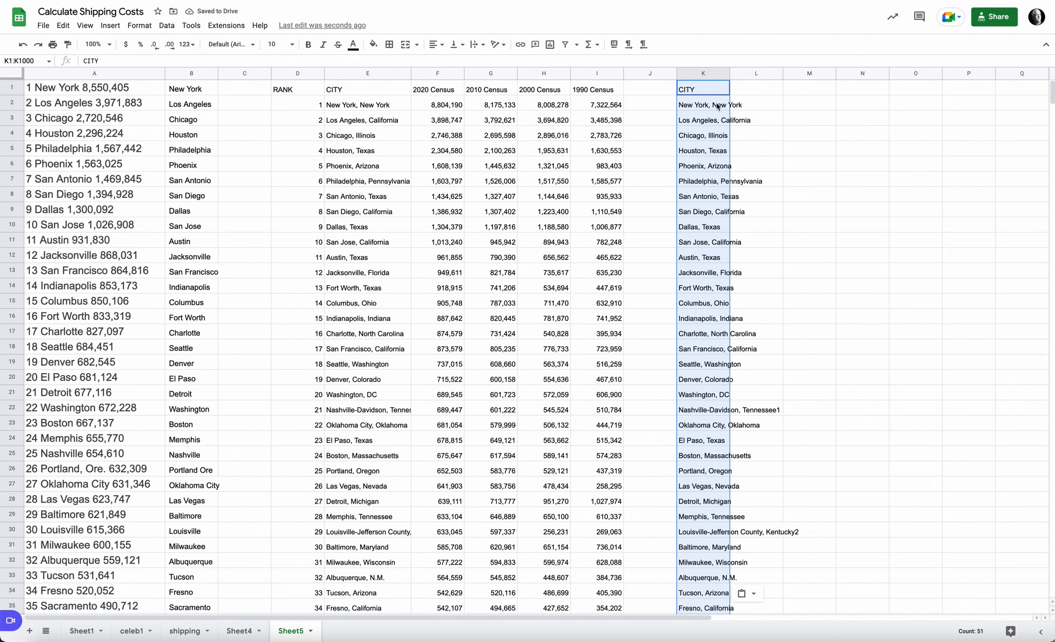
pyautogui.click(714, 104)
pyautogui.click(703, 90)
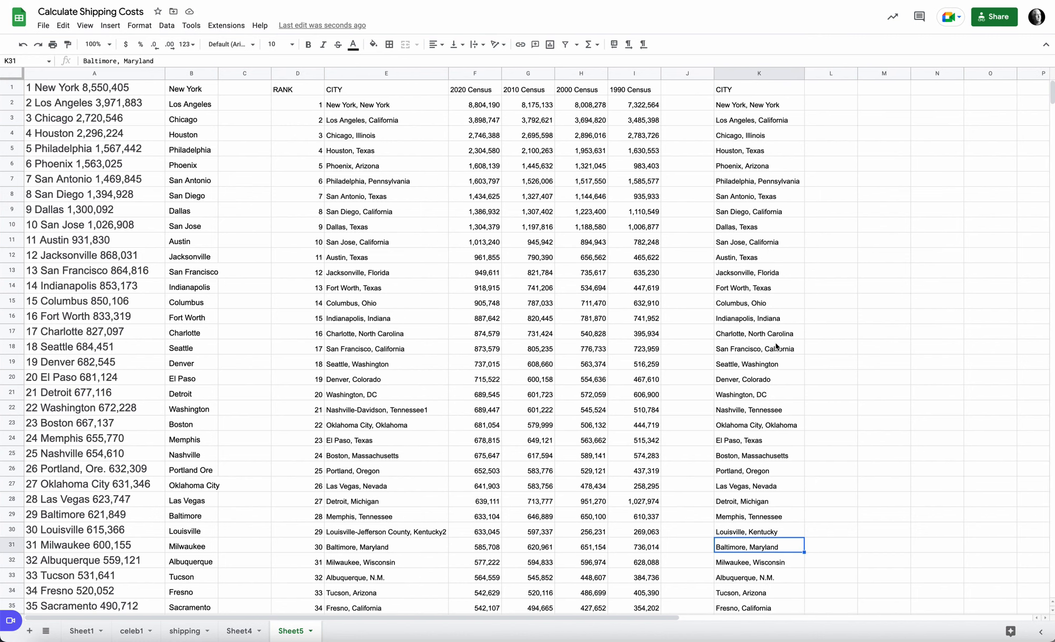
# Step: Name the whole of column K as the named range cities
pyautogui.click(753, 74)
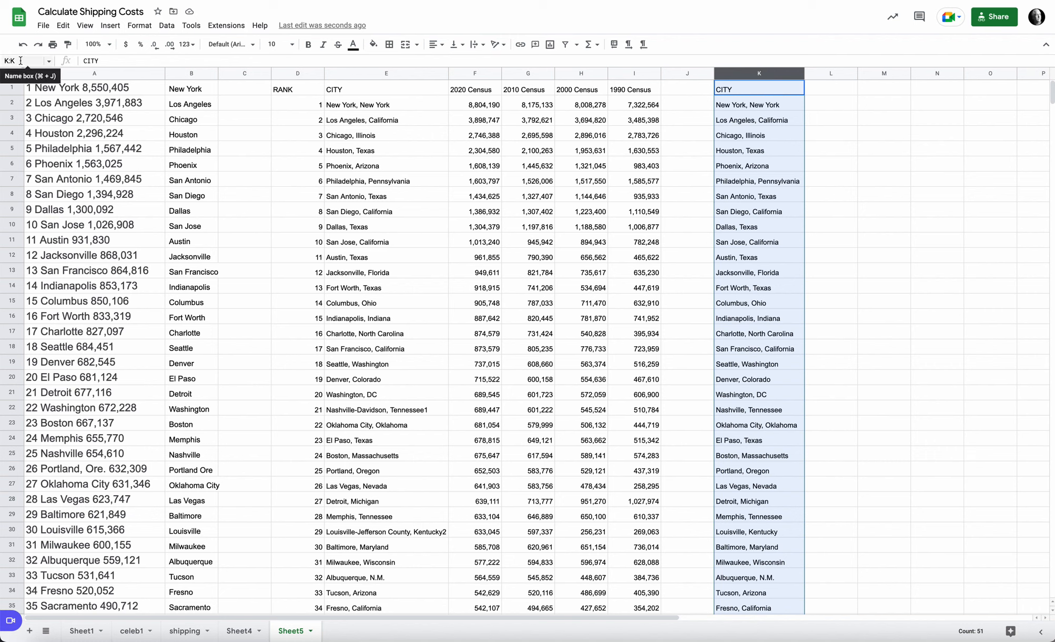
pyautogui.click(2, 61)
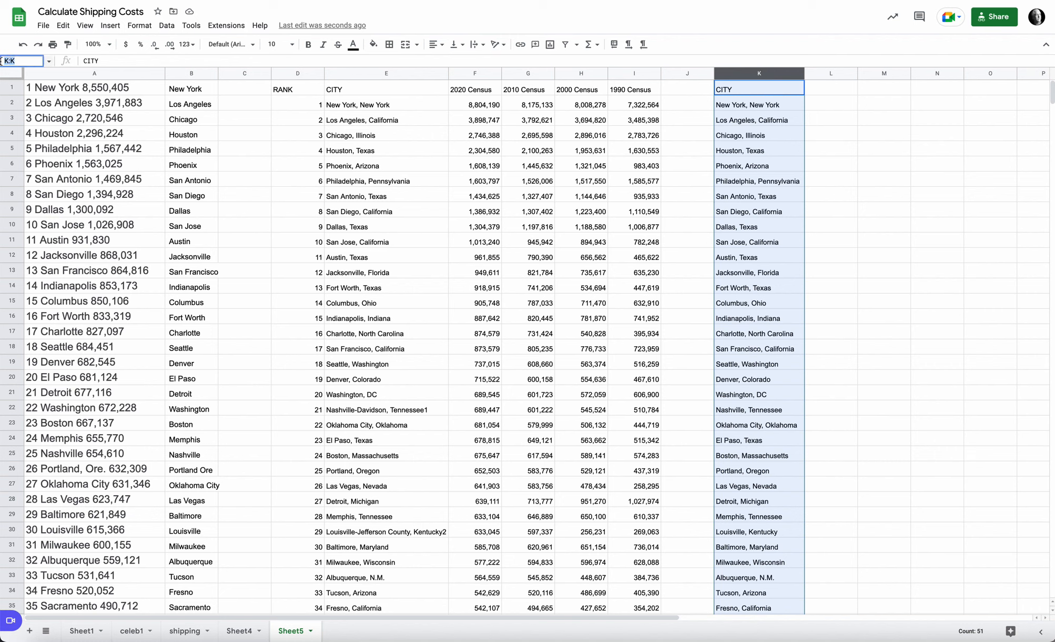
pyautogui.write('cities')
pyautogui.press('Return')
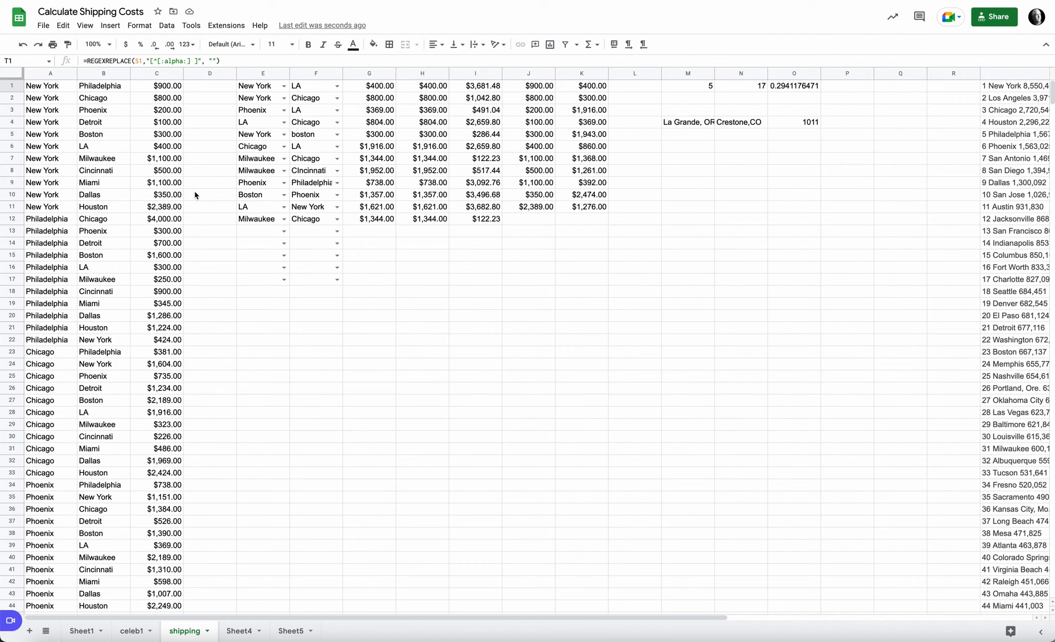
# Step: On the shipping sheet, examine the named columns begin, end and cost and the FILTER formulas in column H that look up shipping costs
pyautogui.click(58, 90)
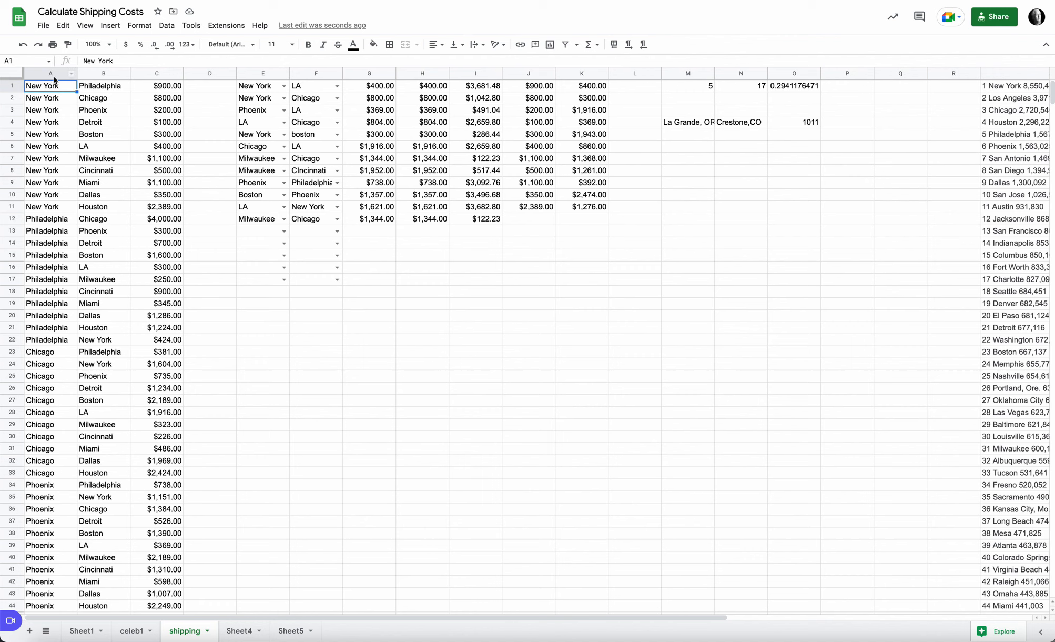
pyautogui.click(169, 90)
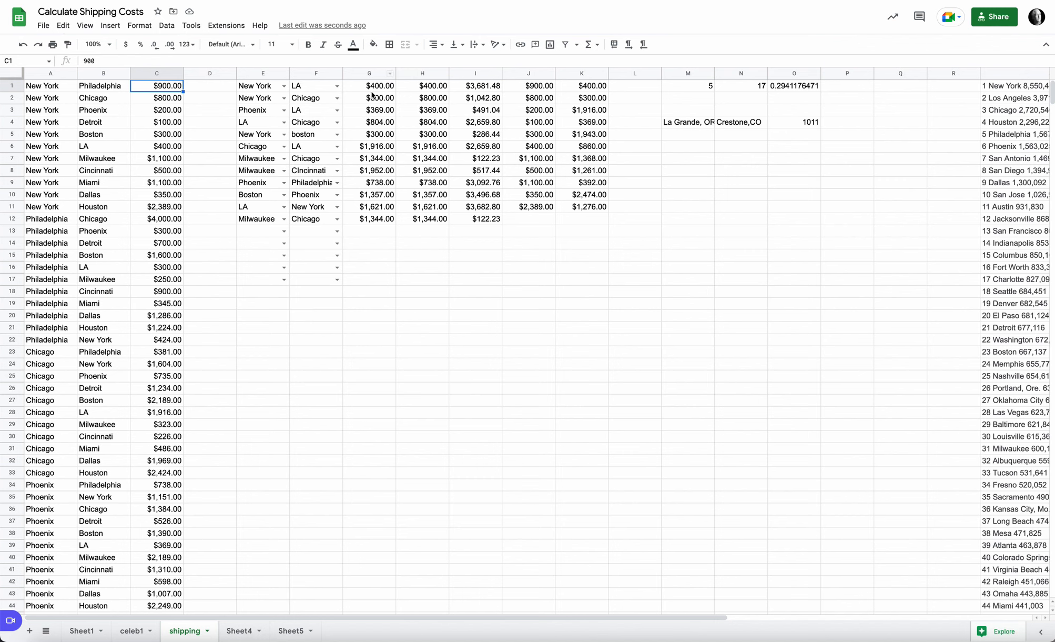
pyautogui.click(428, 90)
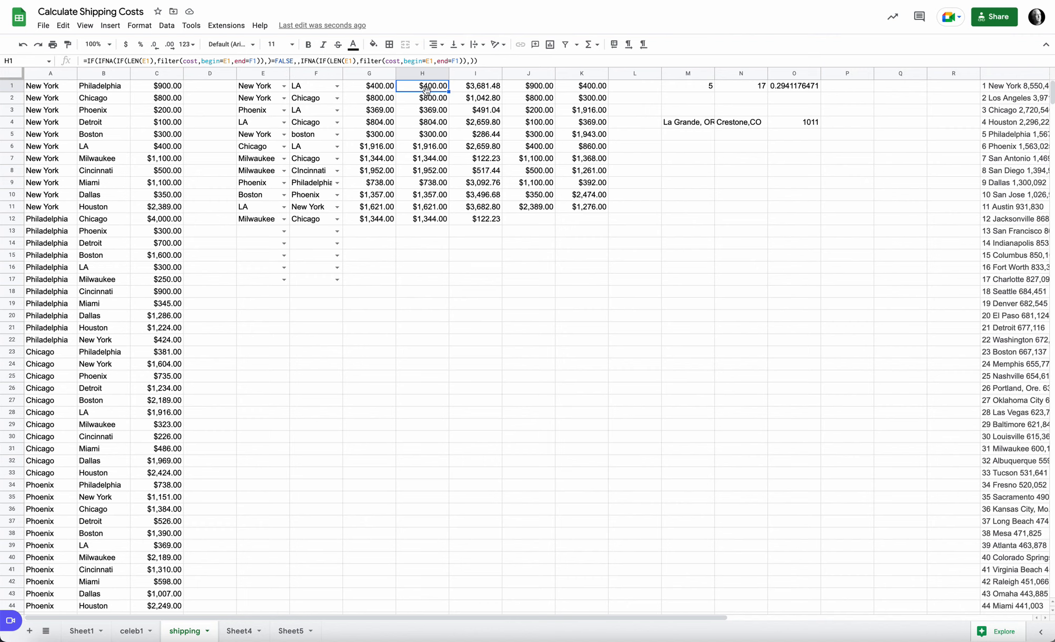
pyautogui.click(48, 76)
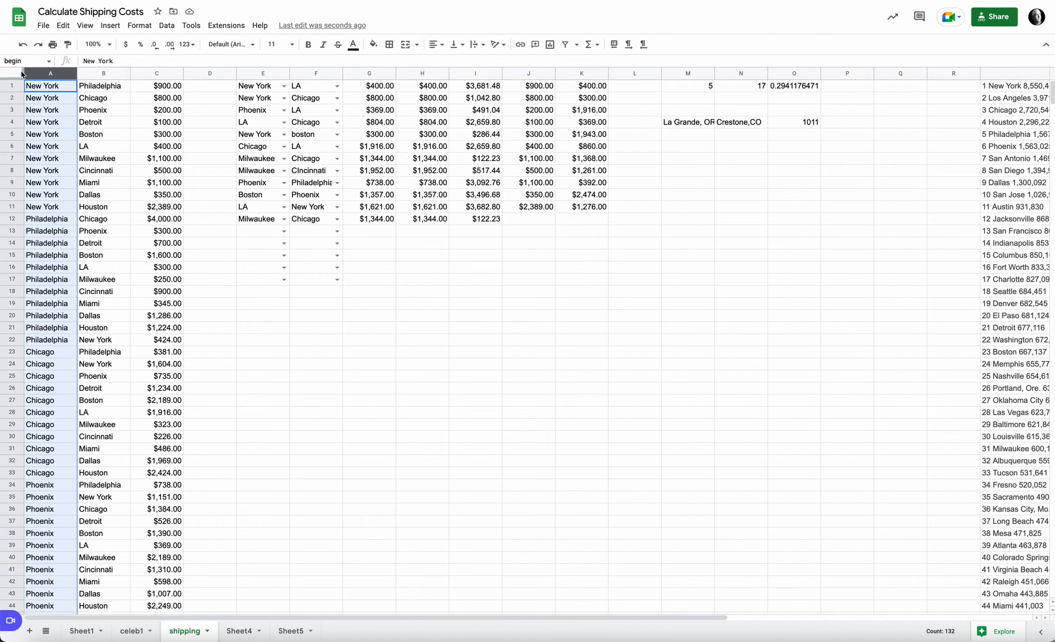
pyautogui.click(92, 76)
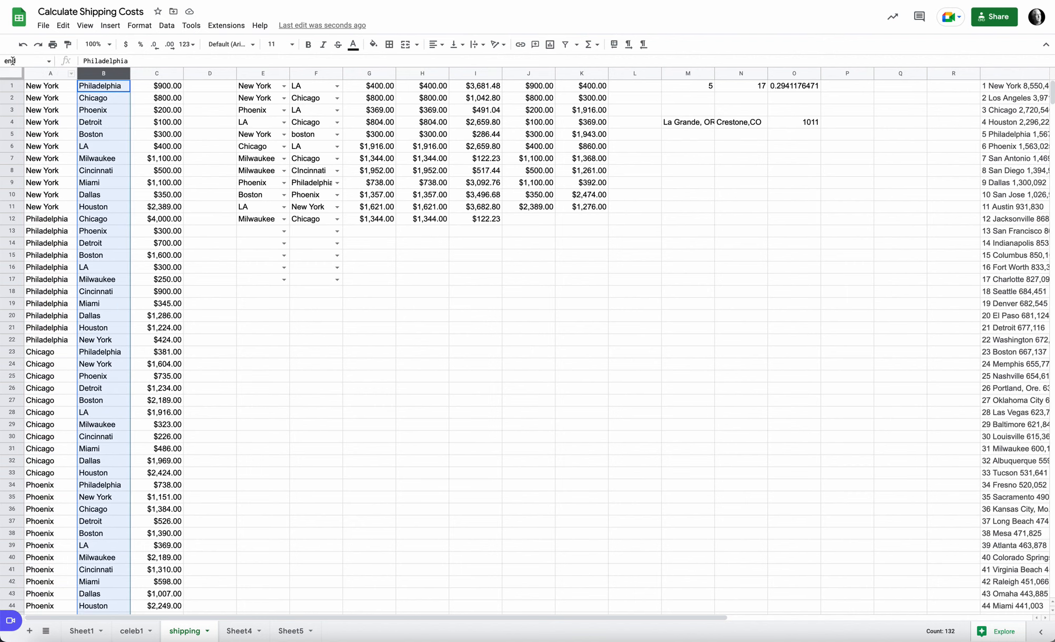
pyautogui.click(434, 89)
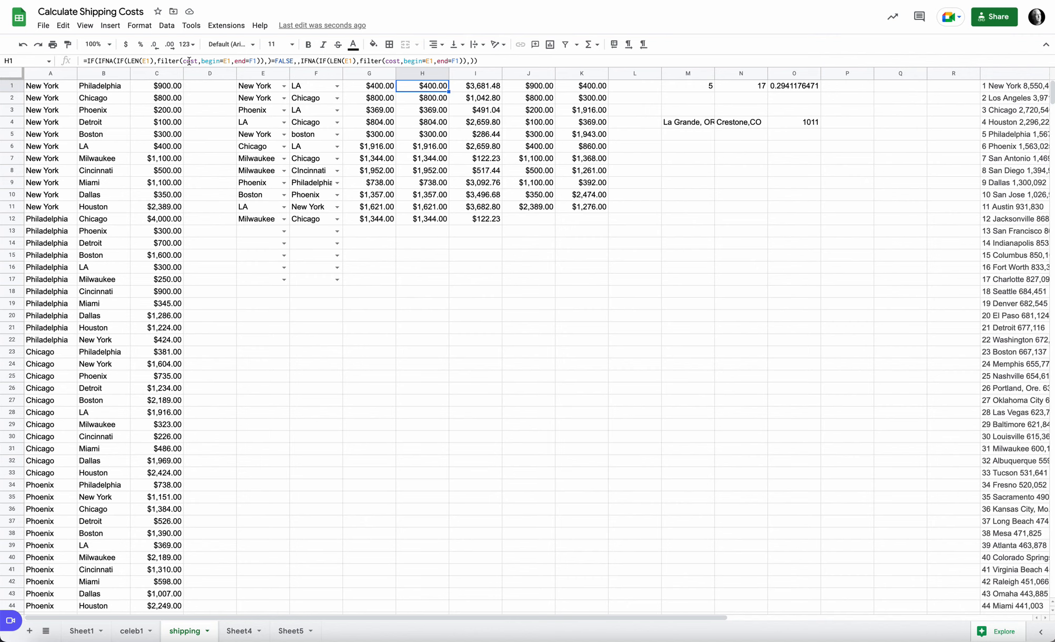
pyautogui.click(164, 74)
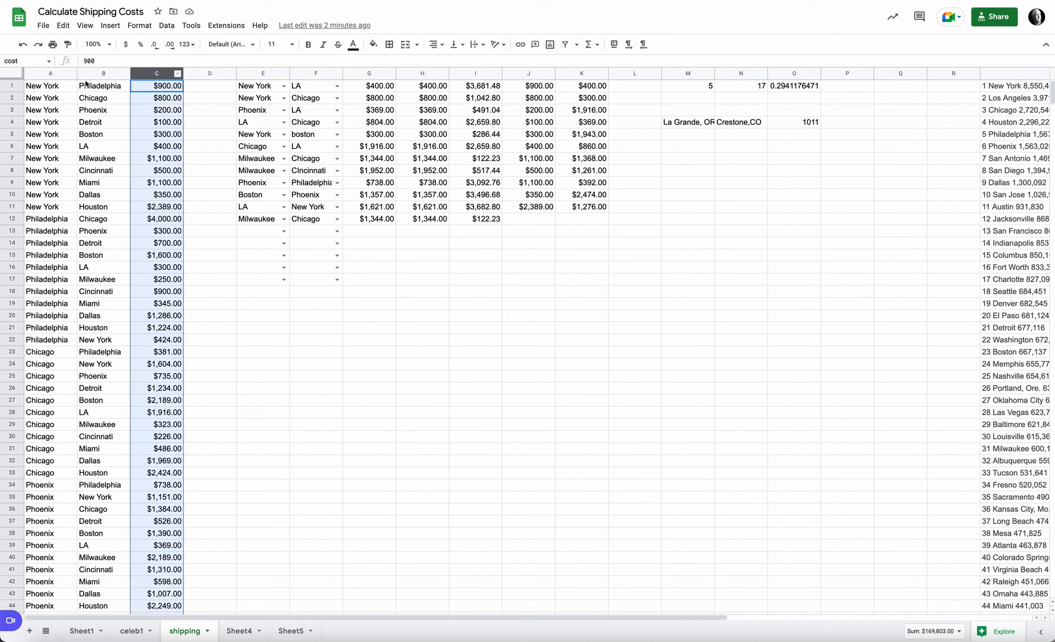
pyautogui.click(442, 88)
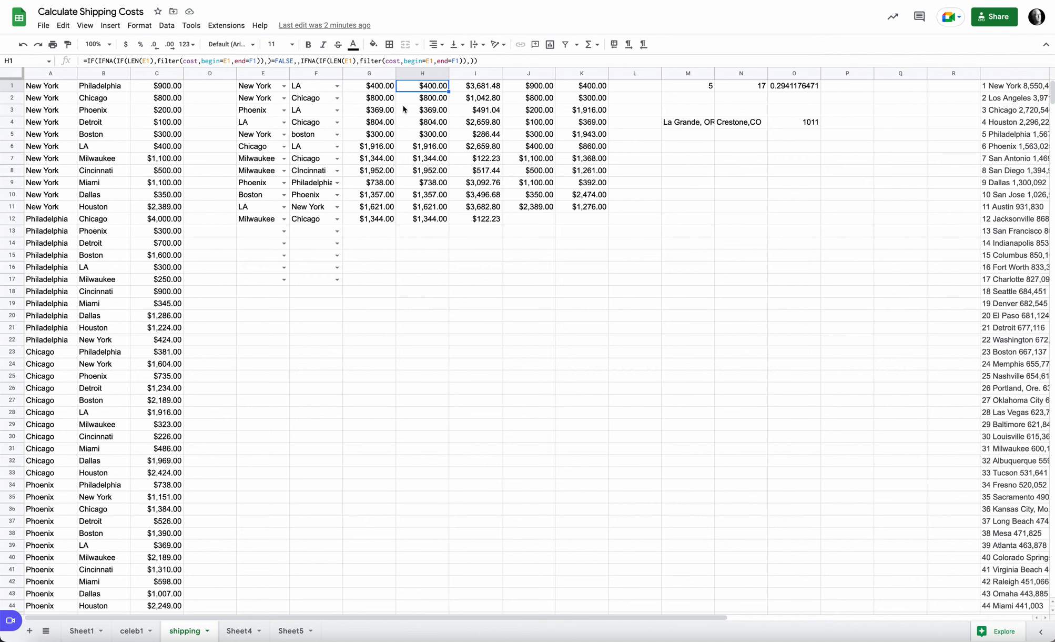
pyautogui.click(433, 230)
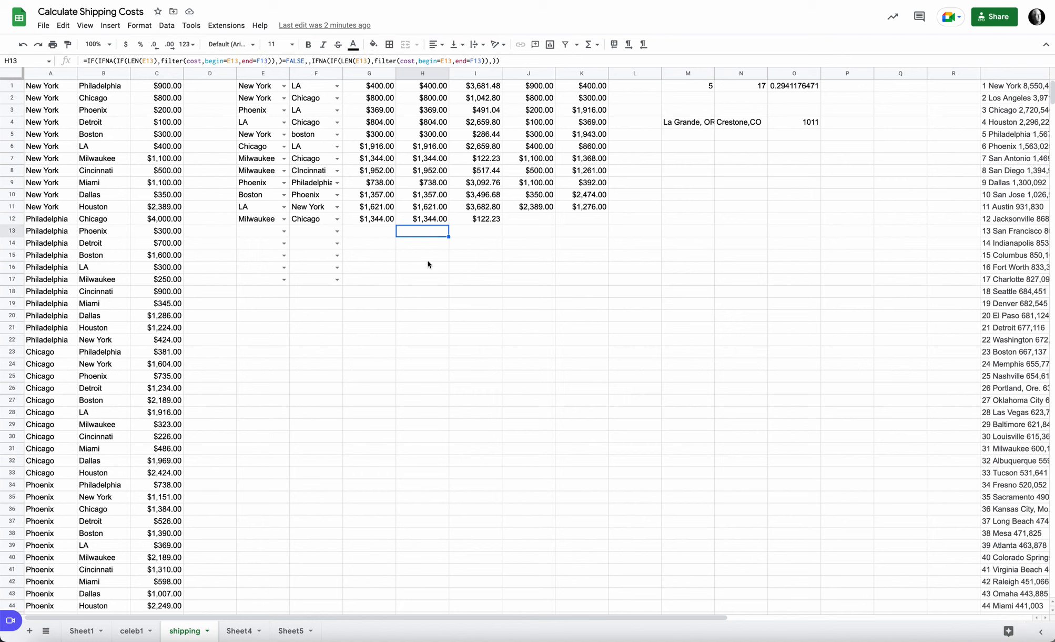
pyautogui.click(427, 257)
pyautogui.click(439, 86)
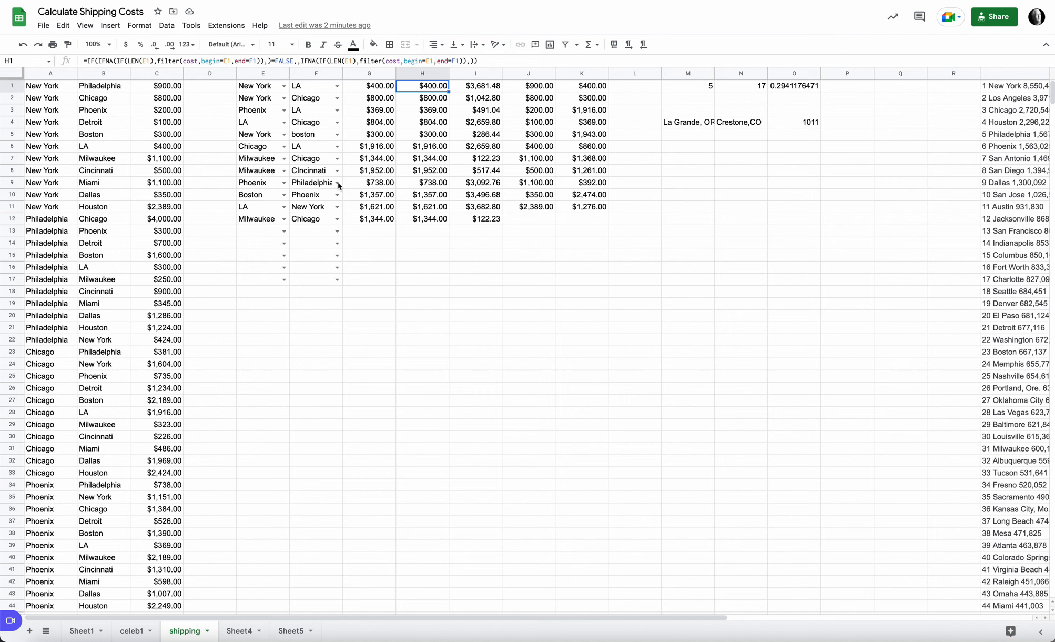
# Step: Add a new sheet after Sheet5 and enter the headers Cost per Mile, Start, End and Cost in A1 to D1
pyautogui.click(290, 631)
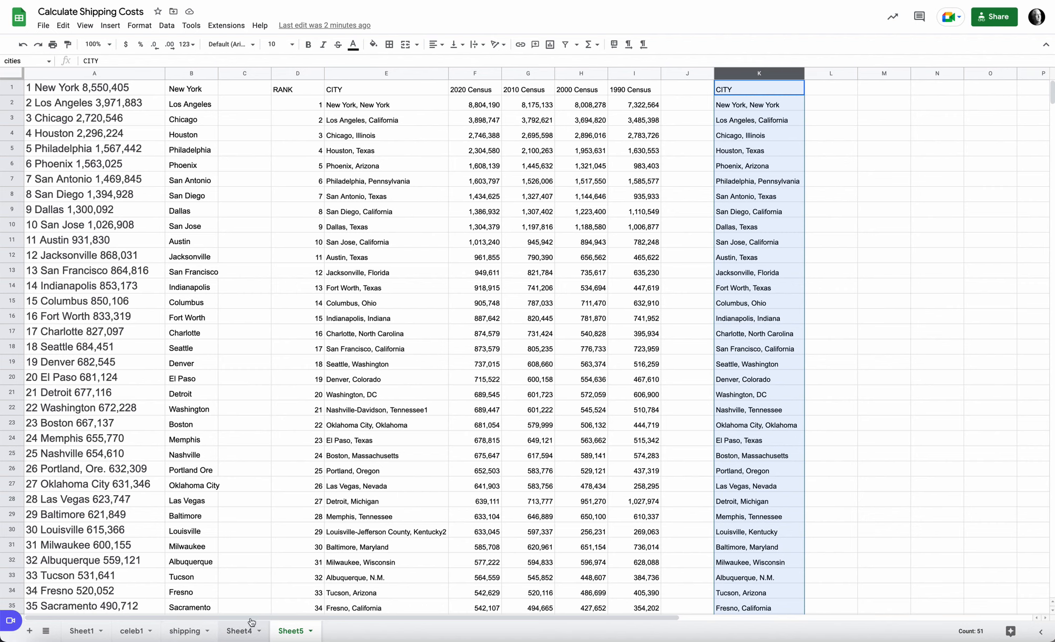
pyautogui.hotkey('shift', 'F11')
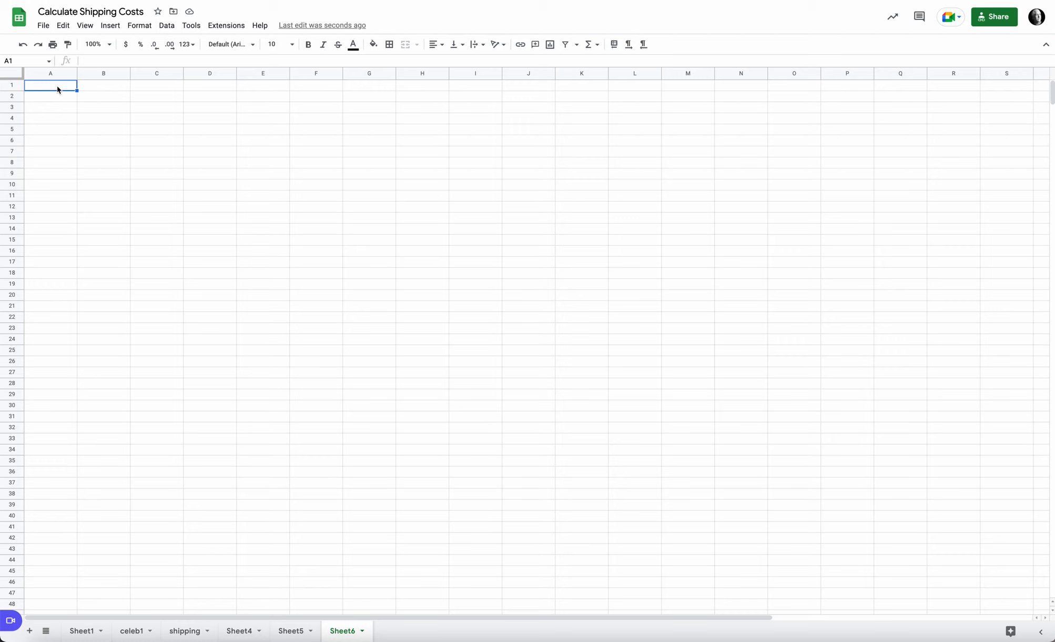
pyautogui.write('Cost per Mile')
pyautogui.click(113, 90)
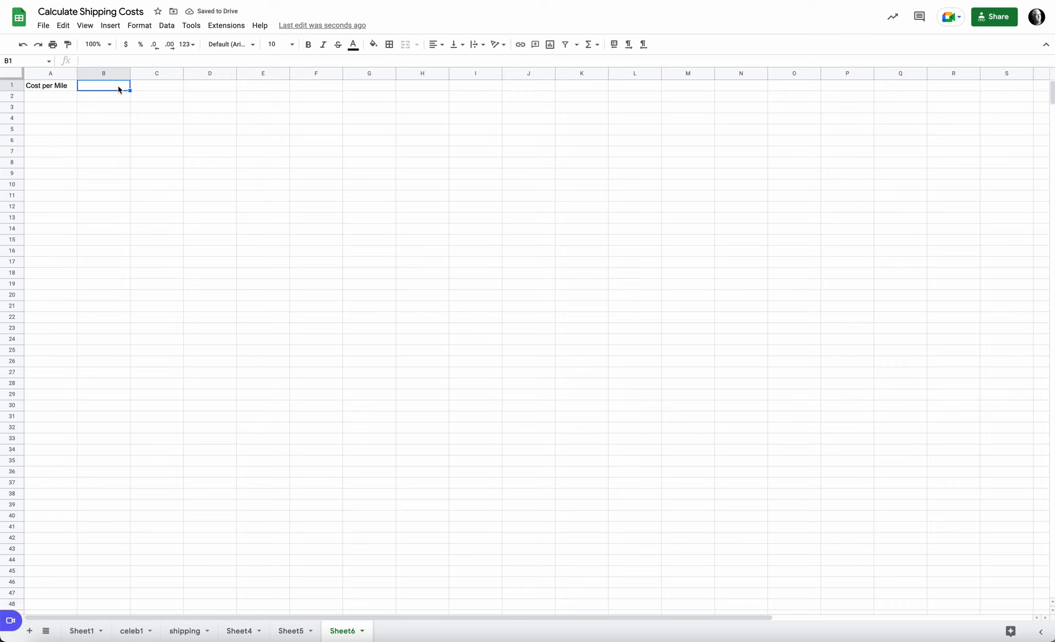
pyautogui.write('Start')
pyautogui.click(176, 90)
pyautogui.write('End')
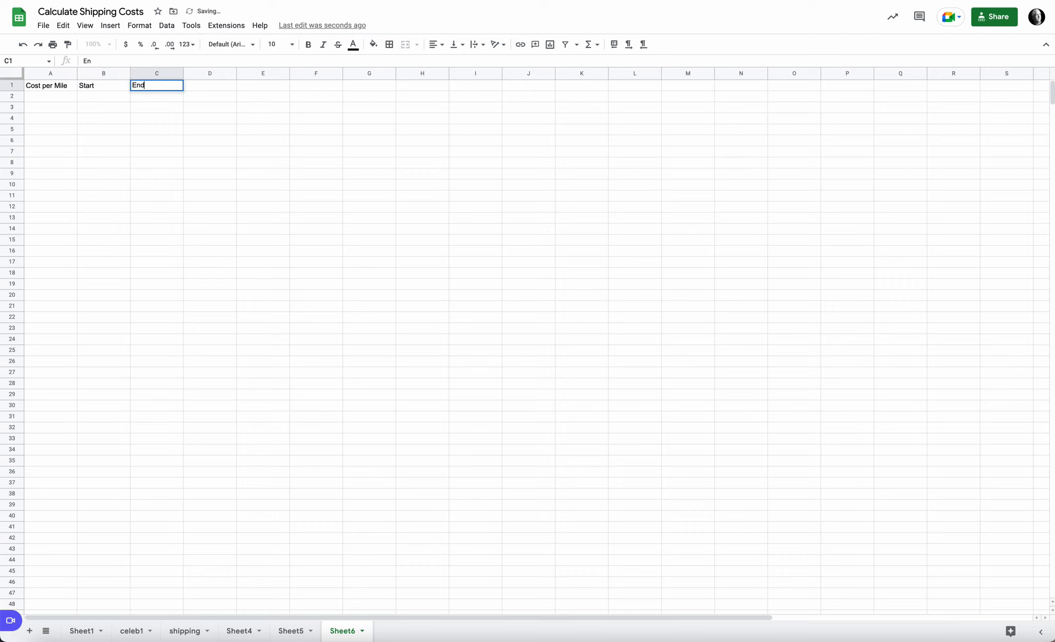
pyautogui.click(213, 85)
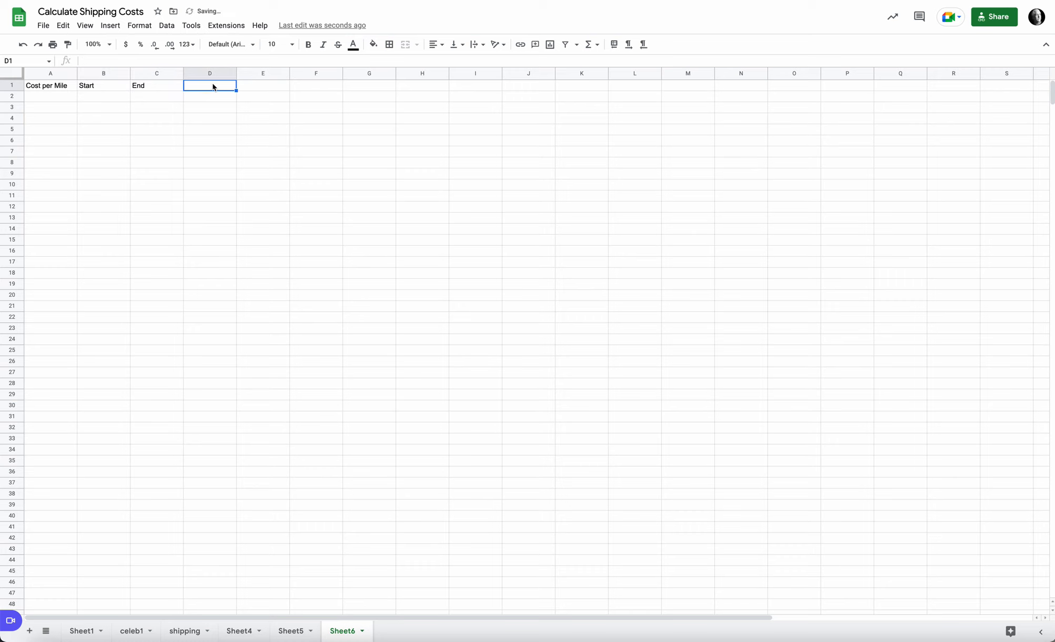
pyautogui.write('Cost')
pyautogui.press('Return')
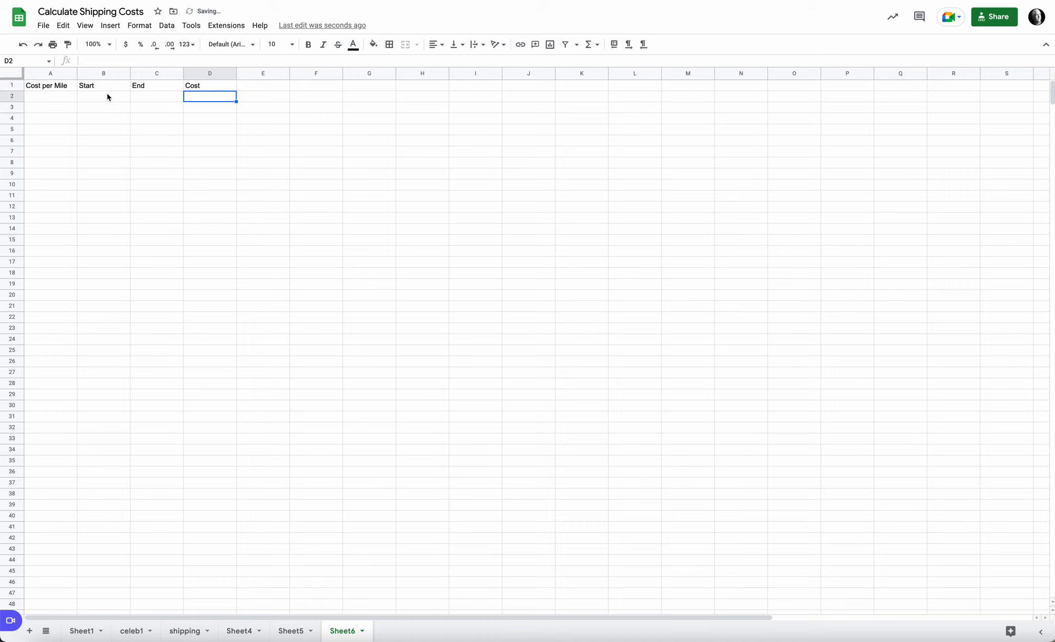
# Step: Delete the columns after G and format header row 1 as frozen and bold
pyautogui.hscroll(1, 110, 98)
pyautogui.hscroll(-1, 131, 97)
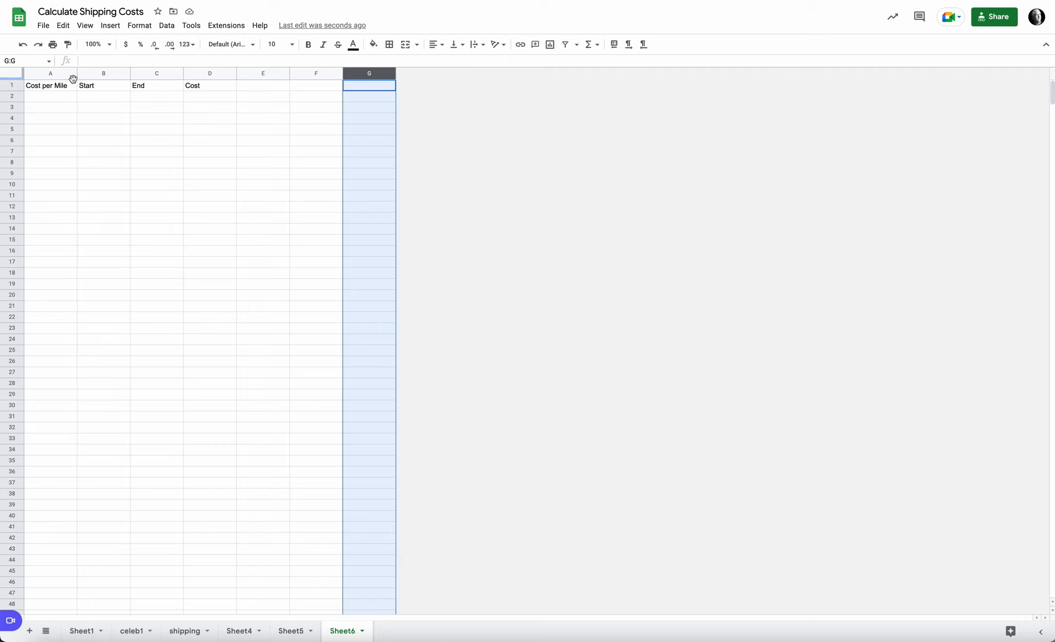
pyautogui.click(11, 84)
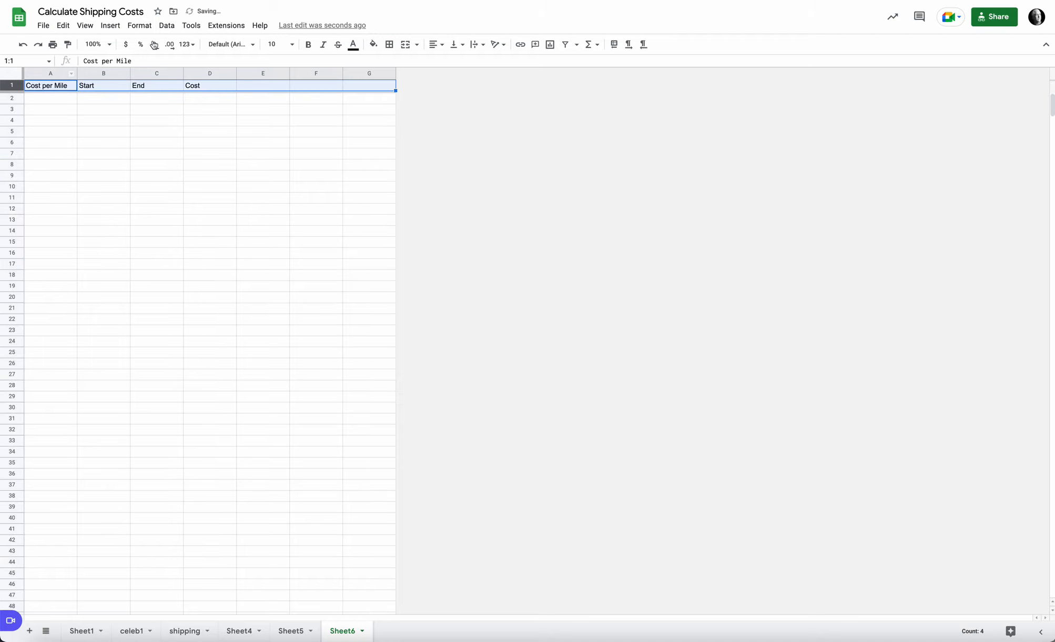
pyautogui.click(309, 44)
# Step: Add list-from-a-range data validation to B2, using Sheet5!K:K as the source of the dropdown
pyautogui.click(111, 99)
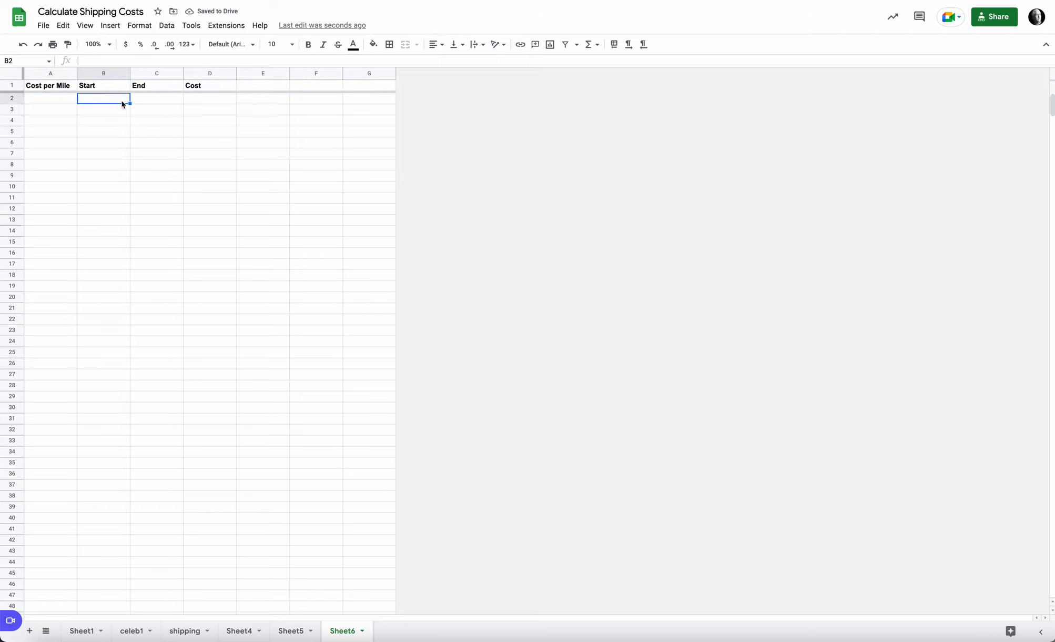
pyautogui.click(167, 26)
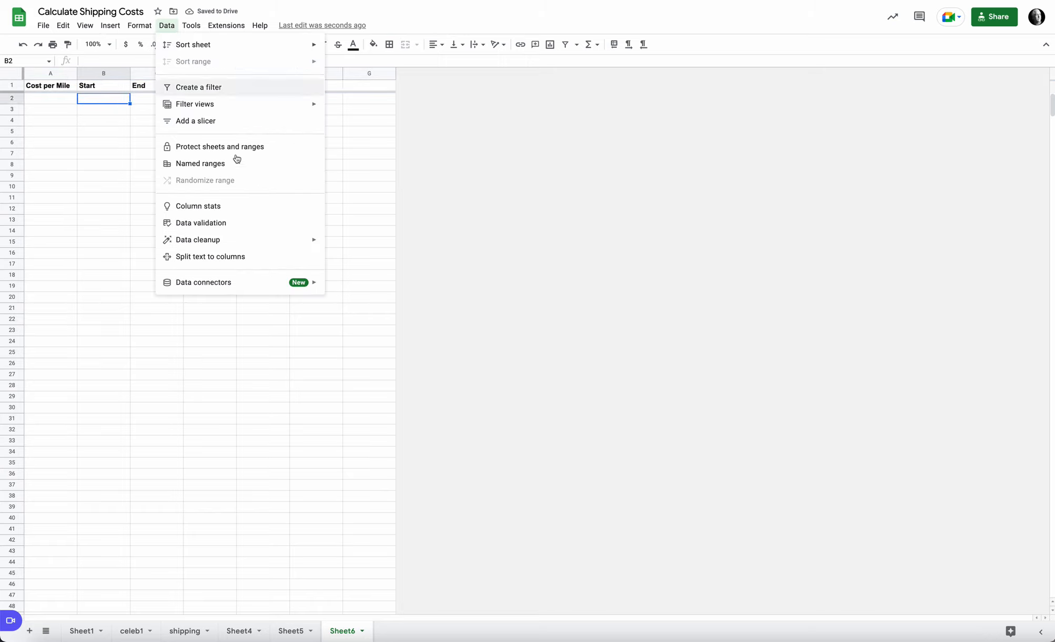
pyautogui.click(252, 226)
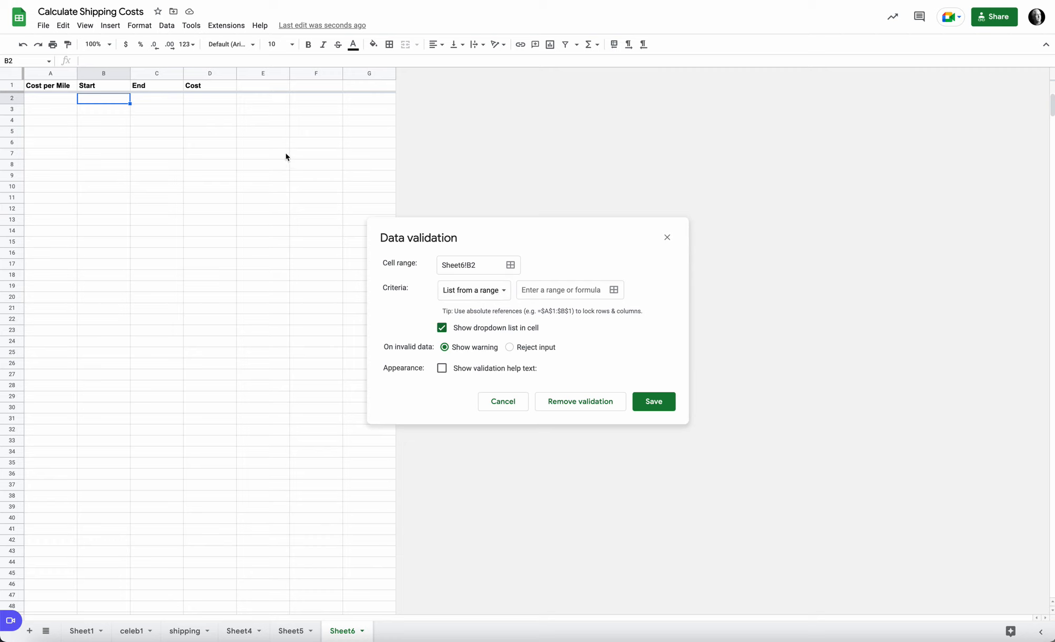
pyautogui.click(613, 290)
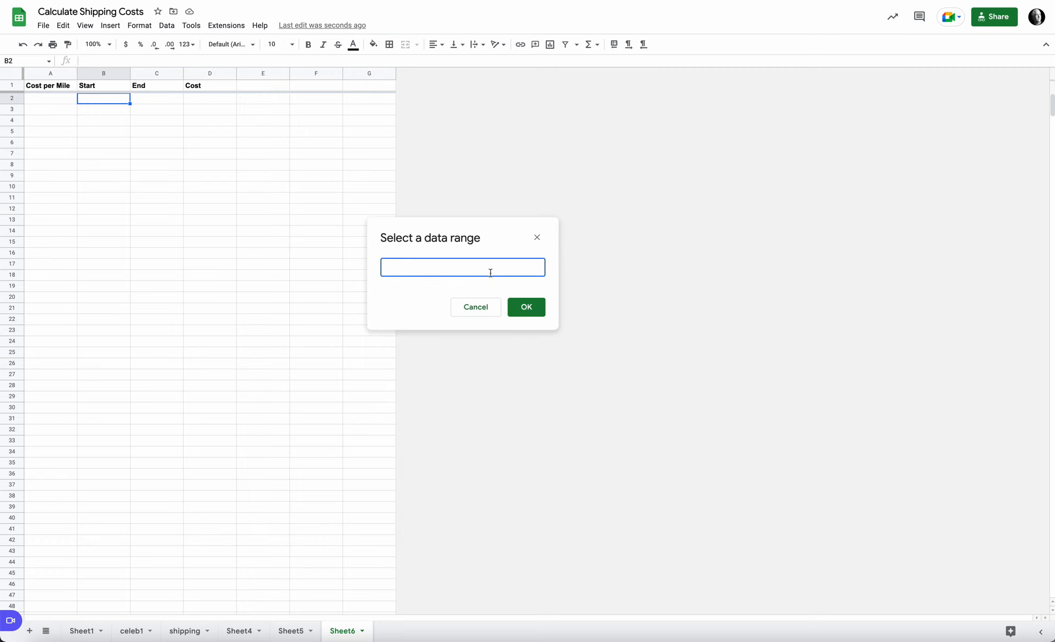
pyautogui.click(292, 630)
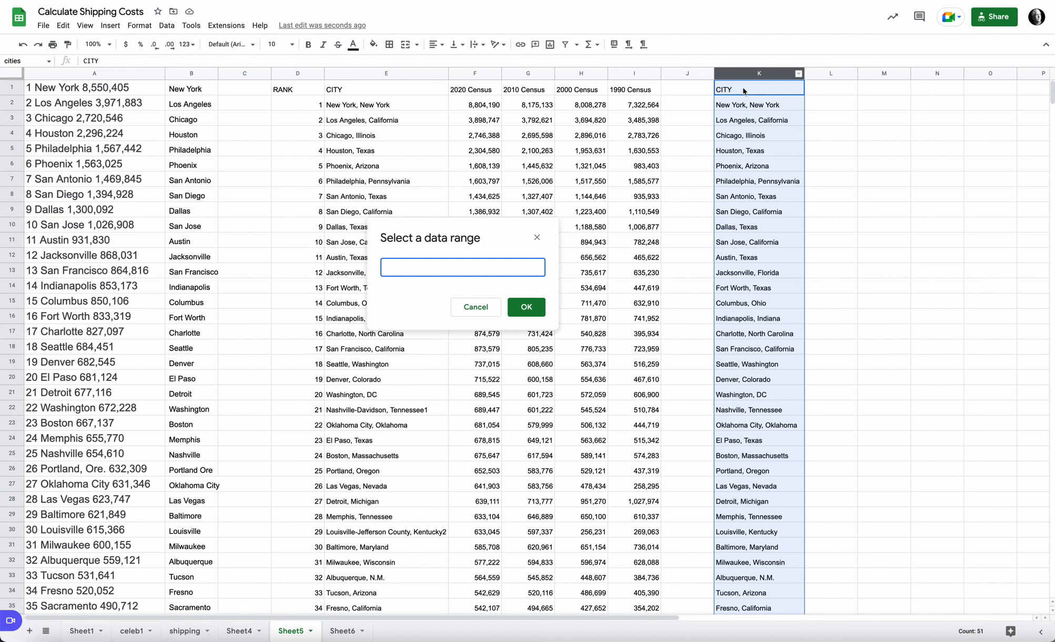
pyautogui.click(742, 88)
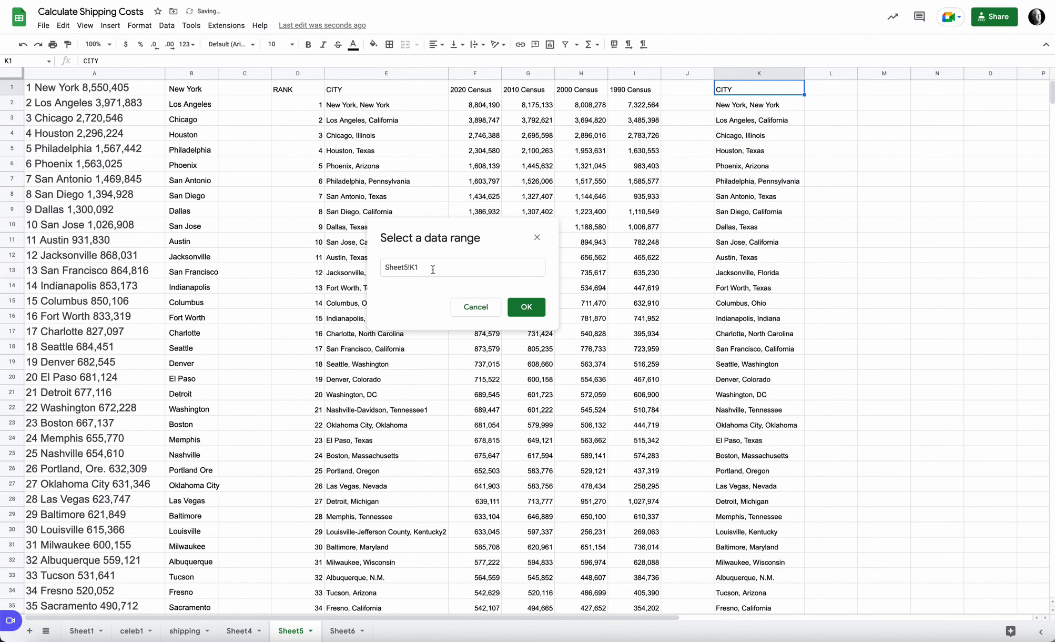
pyautogui.moveTo(415, 268); pyautogui.dragTo(419, 268)
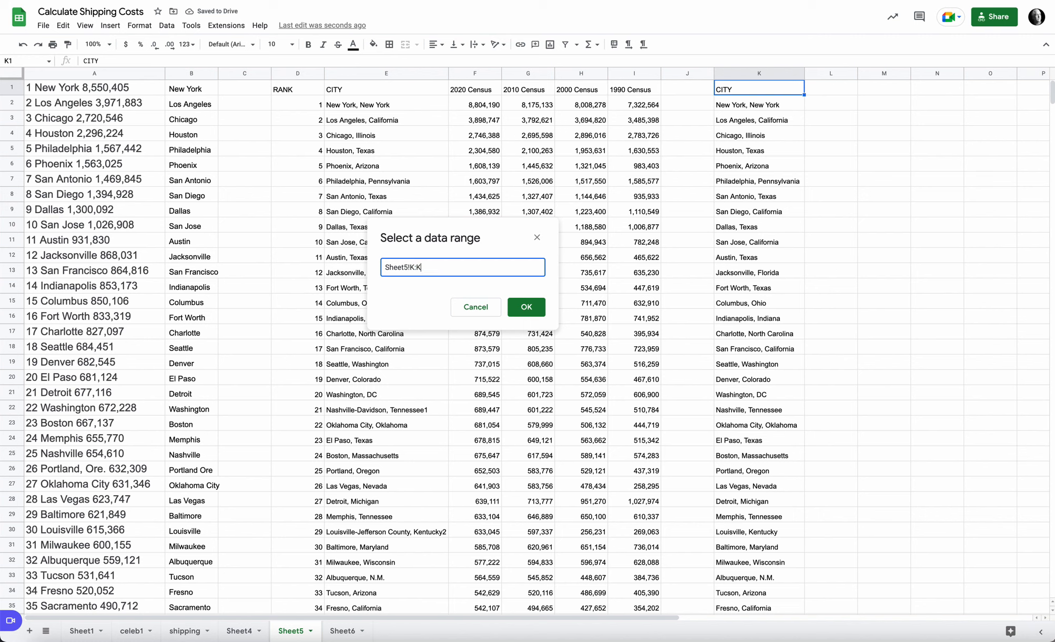
pyautogui.click(526, 306)
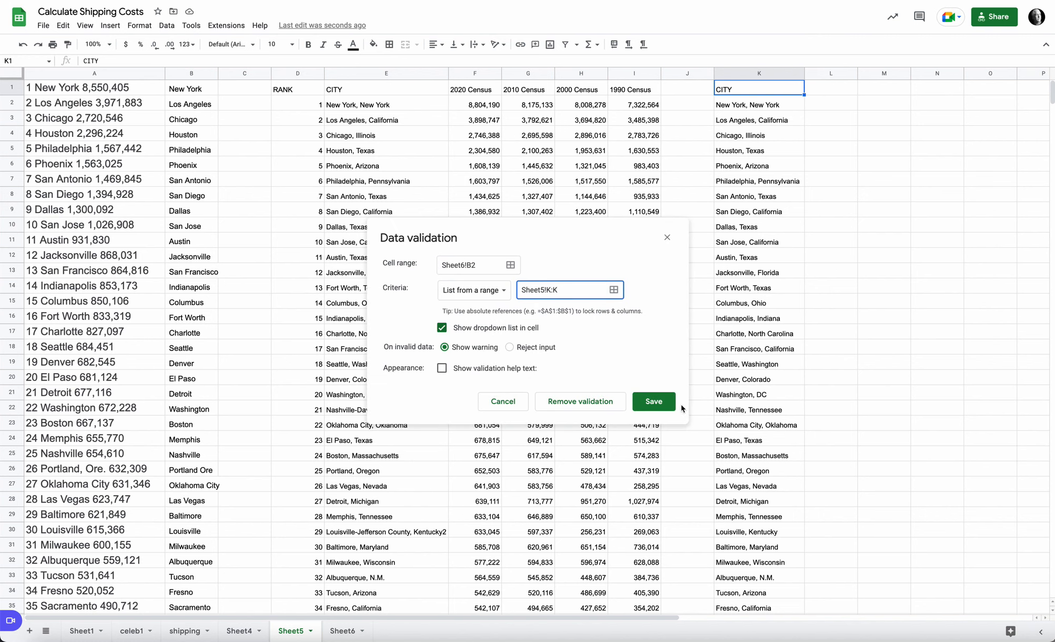
pyautogui.click(667, 401)
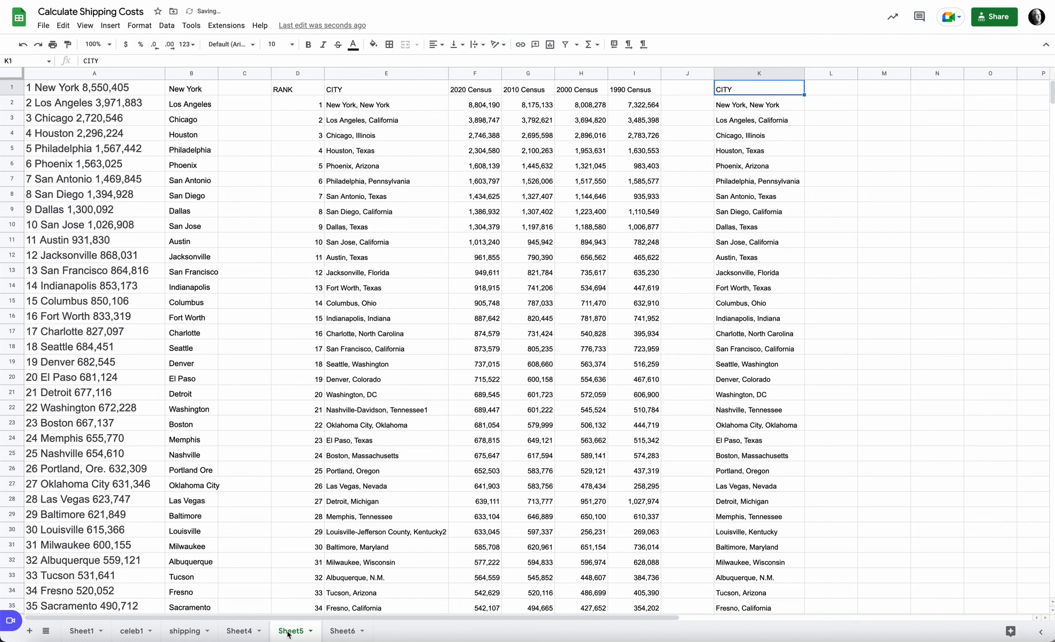
# Step: On Sheet6, choose Indianapolis, Indiana in the B2 dropdown and fit column B to its content
pyautogui.click(342, 630)
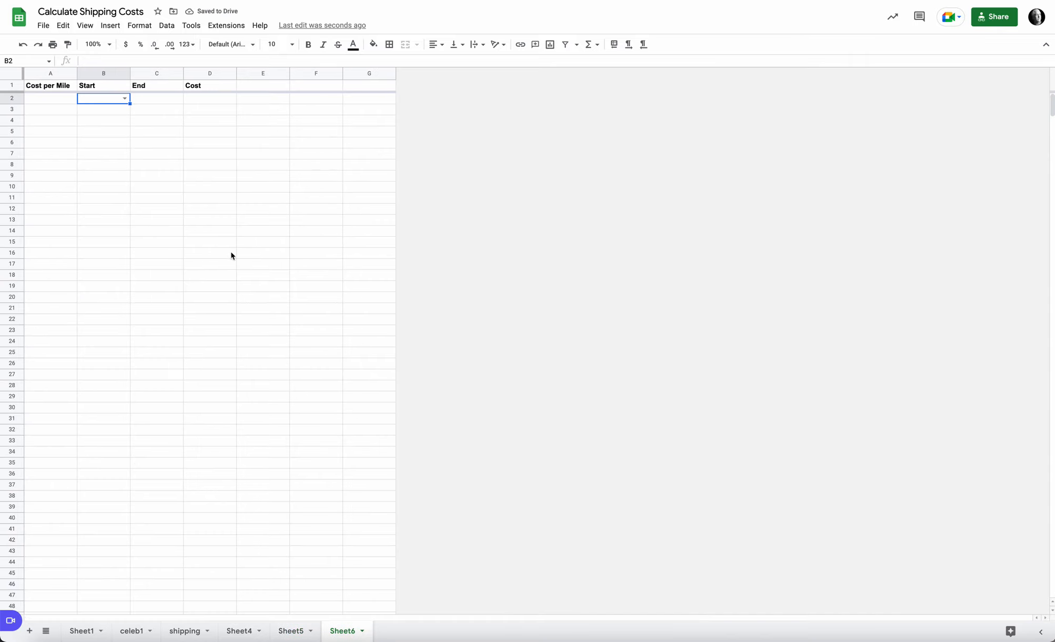
pyautogui.click(126, 99)
pyautogui.click(121, 329)
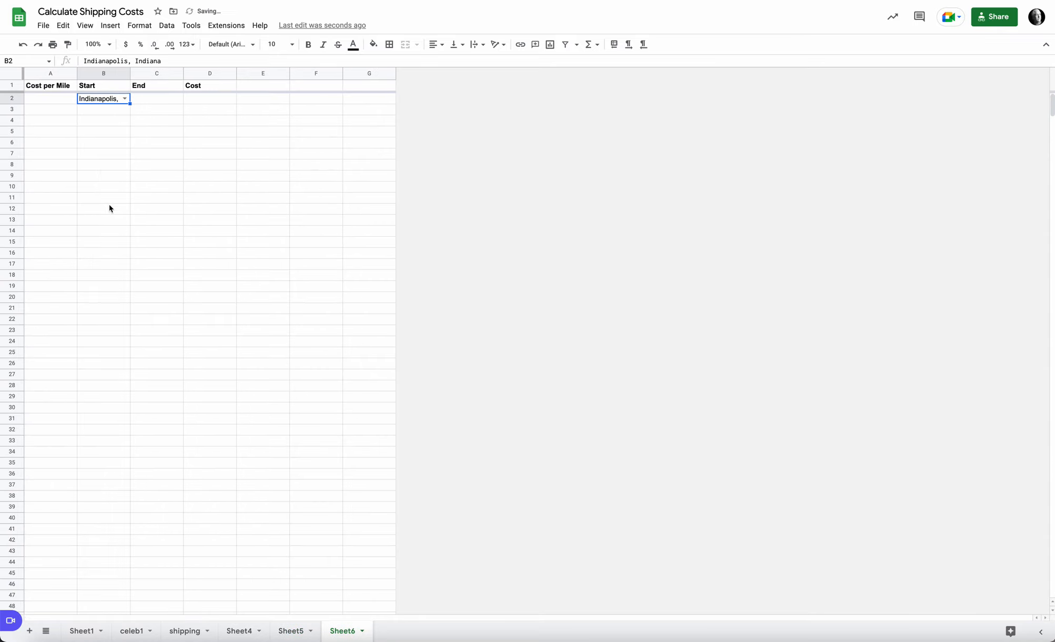
pyautogui.doubleClick(130, 74)
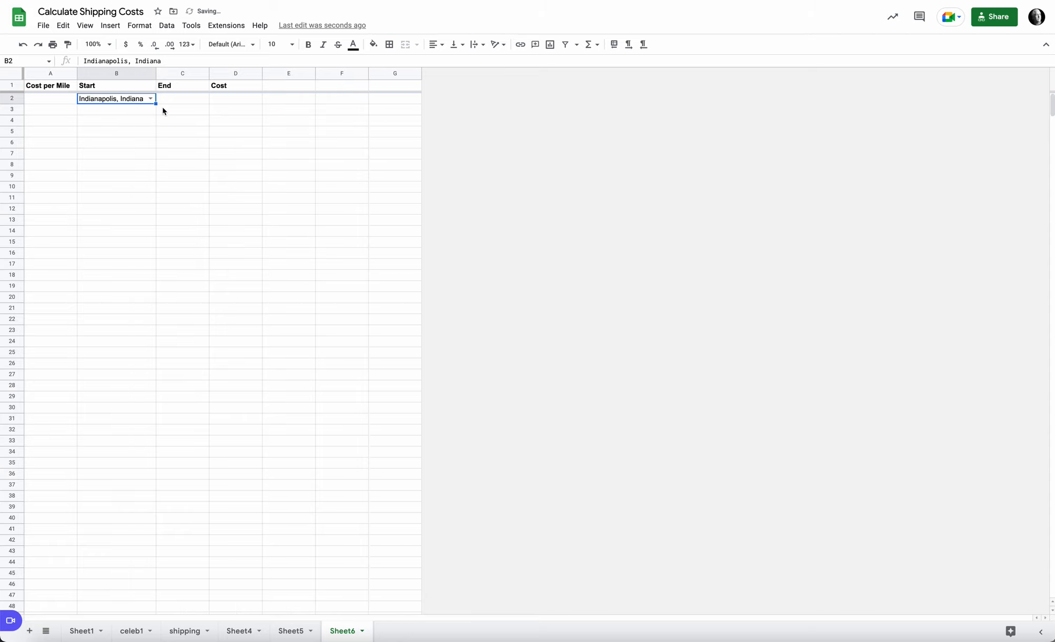
# Step: Fill the Start dropdown from B2 across into C2 and fit column C to its content
pyautogui.moveTo(155, 102); pyautogui.dragTo(187, 103)
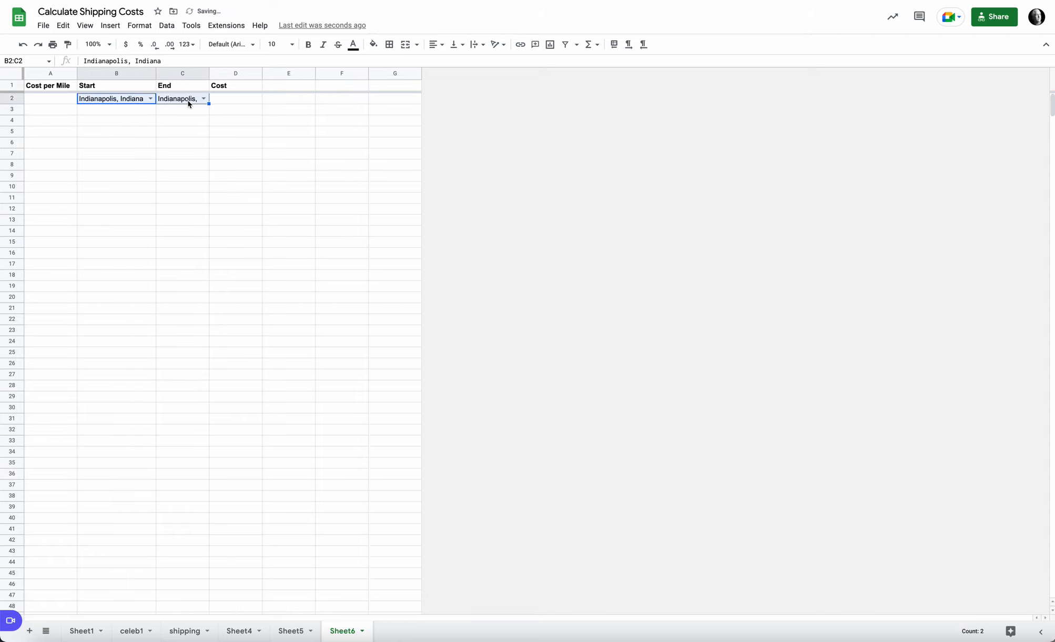
pyautogui.doubleClick(208, 74)
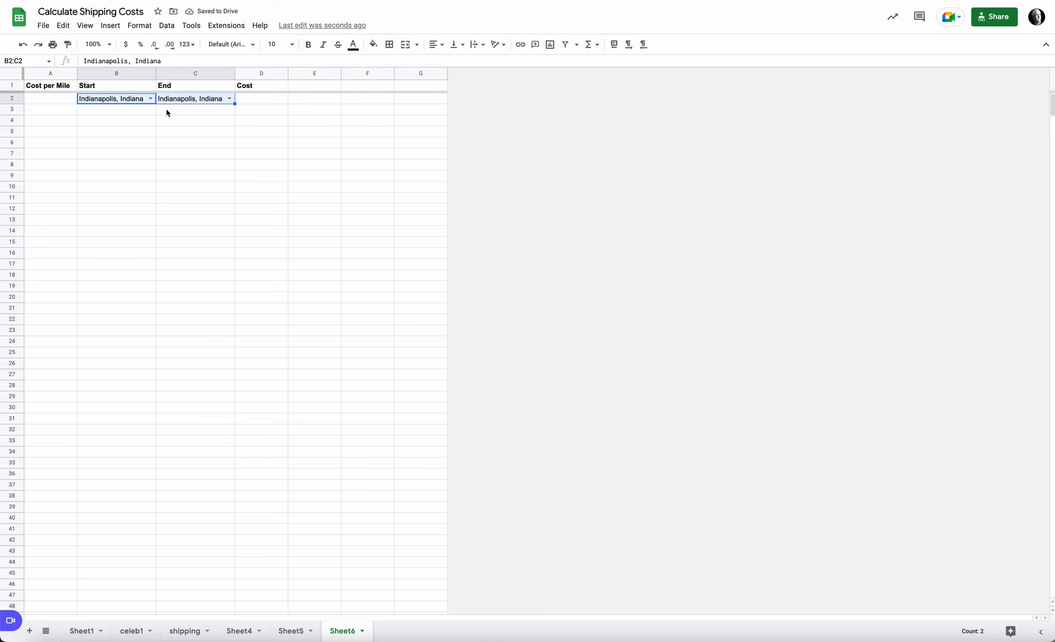
# Step: Clear the cities in B2:C2 and fill the empty dropdowns down to row 44
pyautogui.press('Delete')
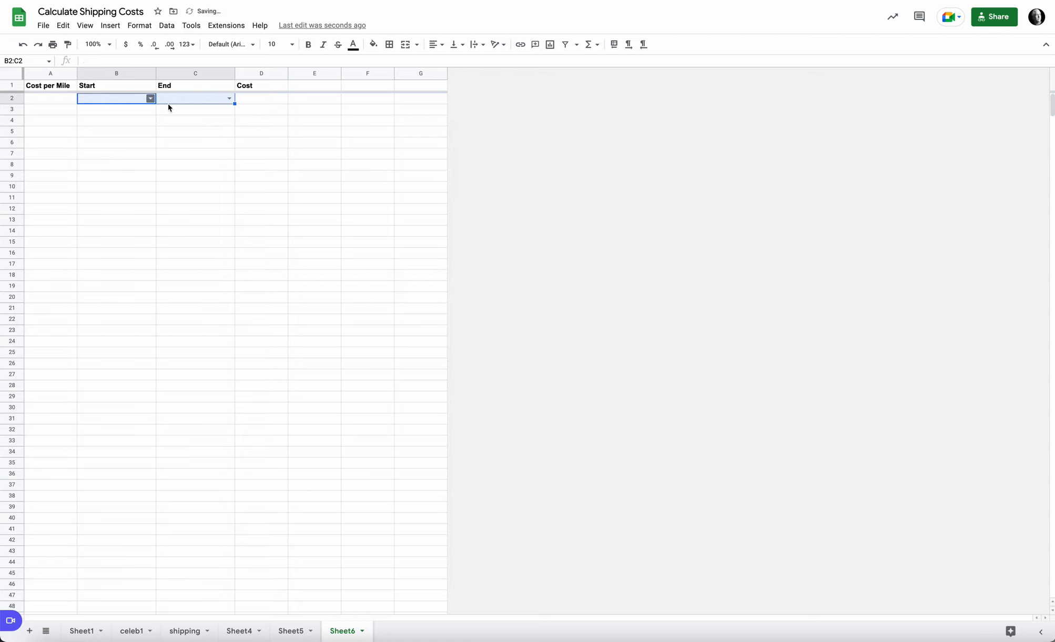
pyautogui.moveTo(234, 103); pyautogui.dragTo(243, 562)
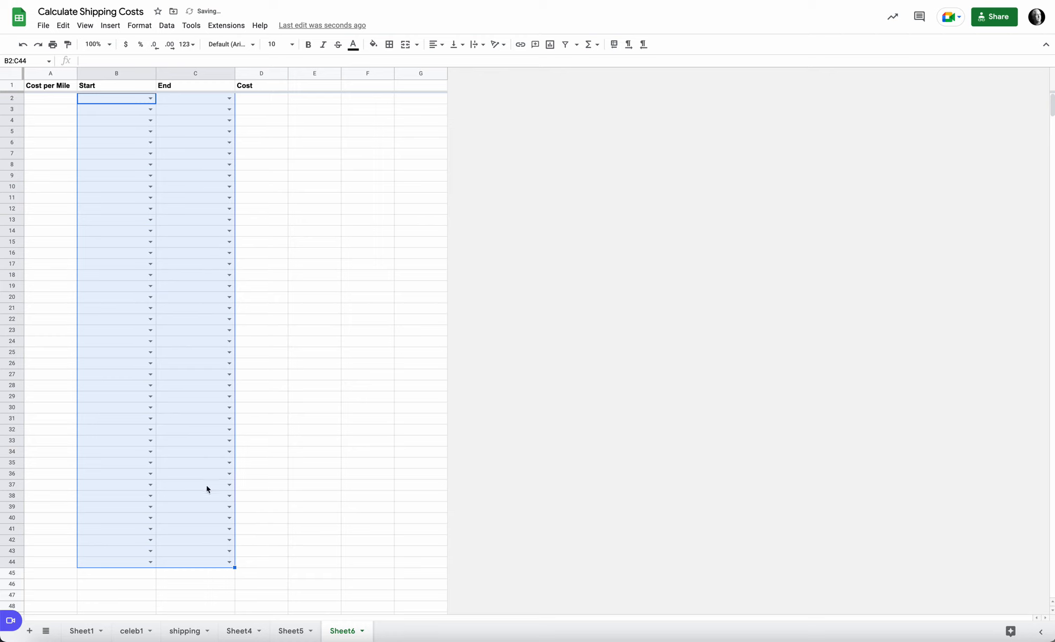
# Step: Enter a cost per mile of .99 in A2
pyautogui.click(54, 99)
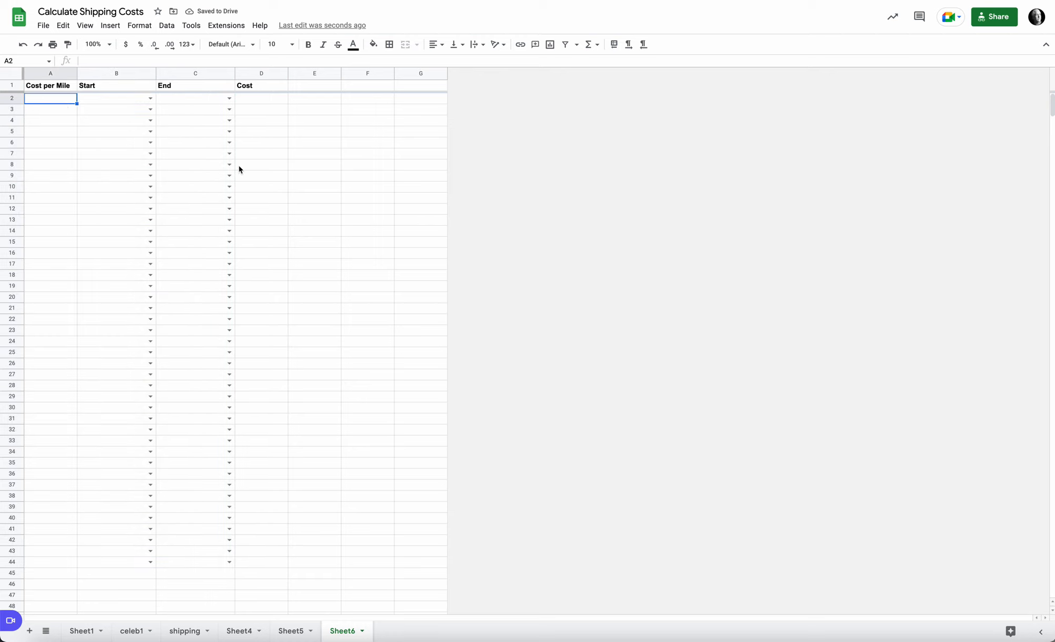
pyautogui.write('.99')
pyautogui.press('Return')
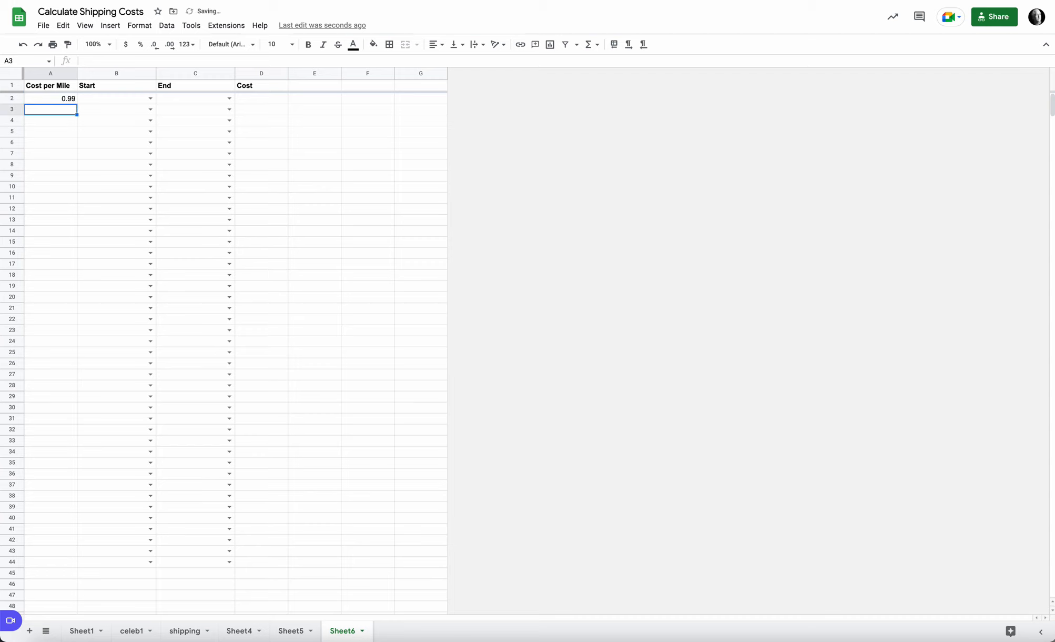
# Step: Select the first empty cell under the Cost header, D2
pyautogui.click(249, 102)
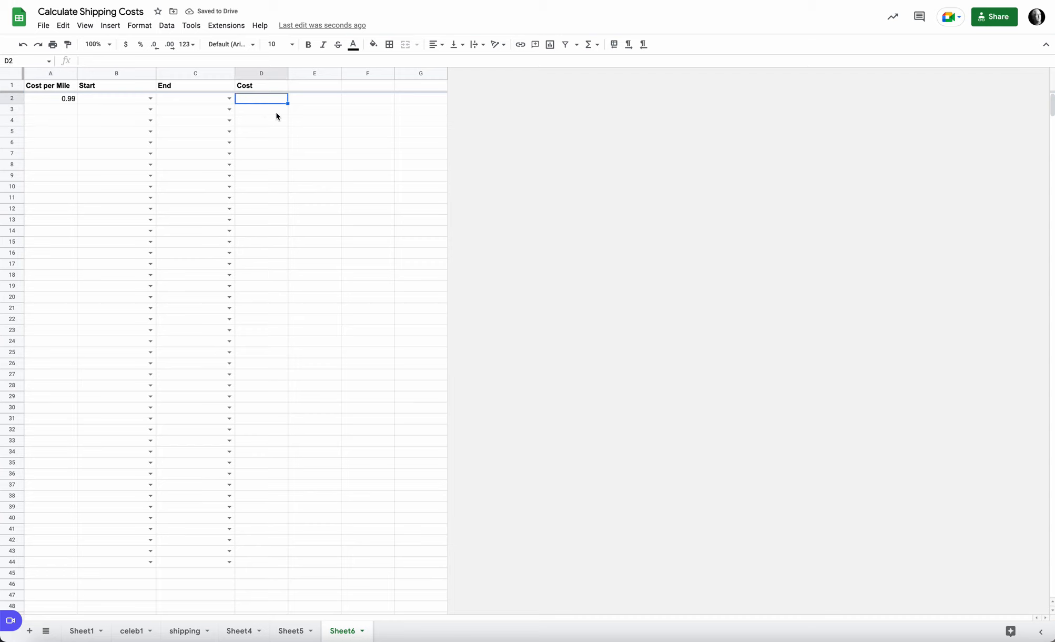